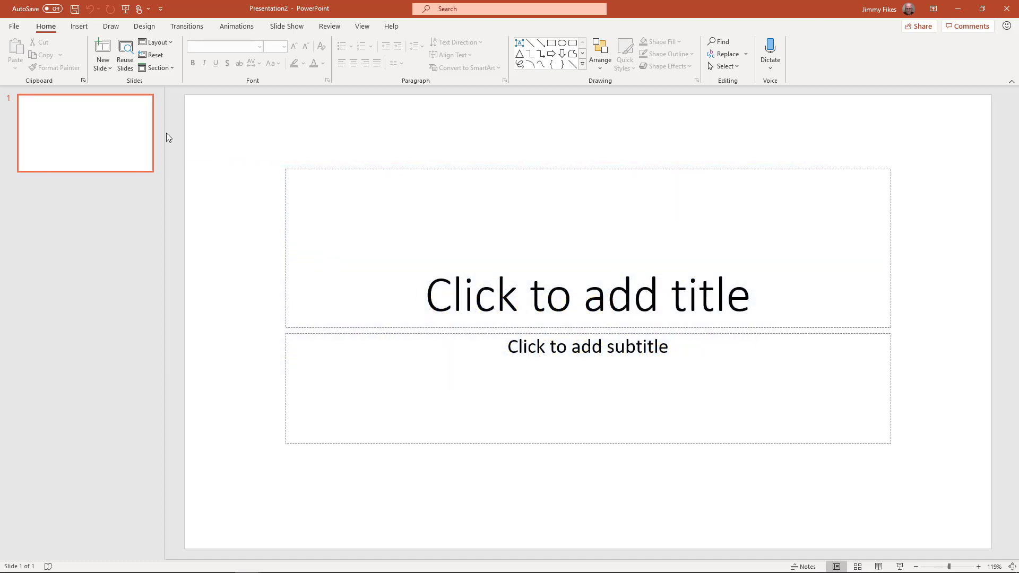
Step: Apply the Two Content layout, delete the left content placeholder, and select the right one
{"action": "left_click", "coordinate": [156, 42]}
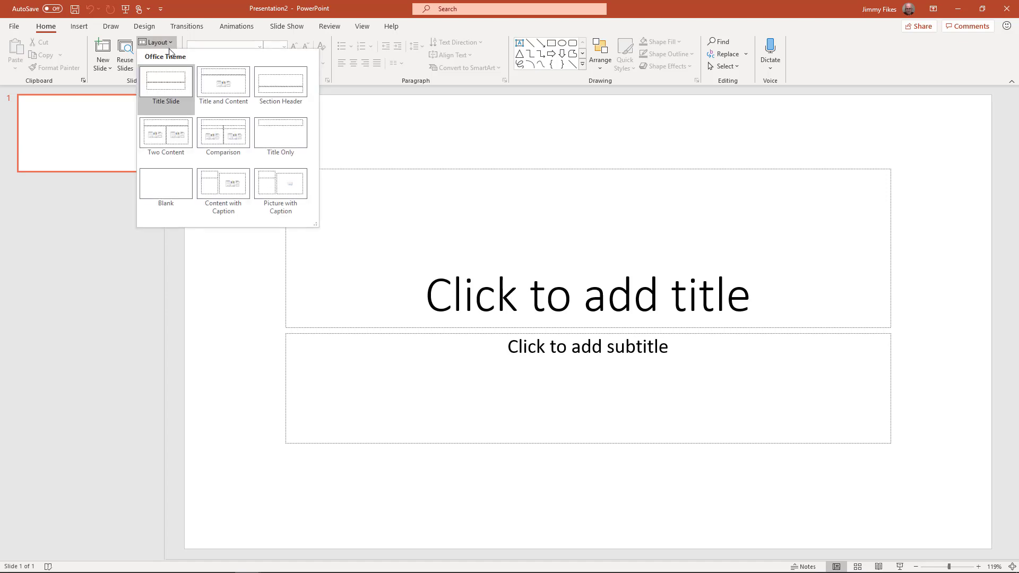
{"action": "left_click", "coordinate": [178, 136]}
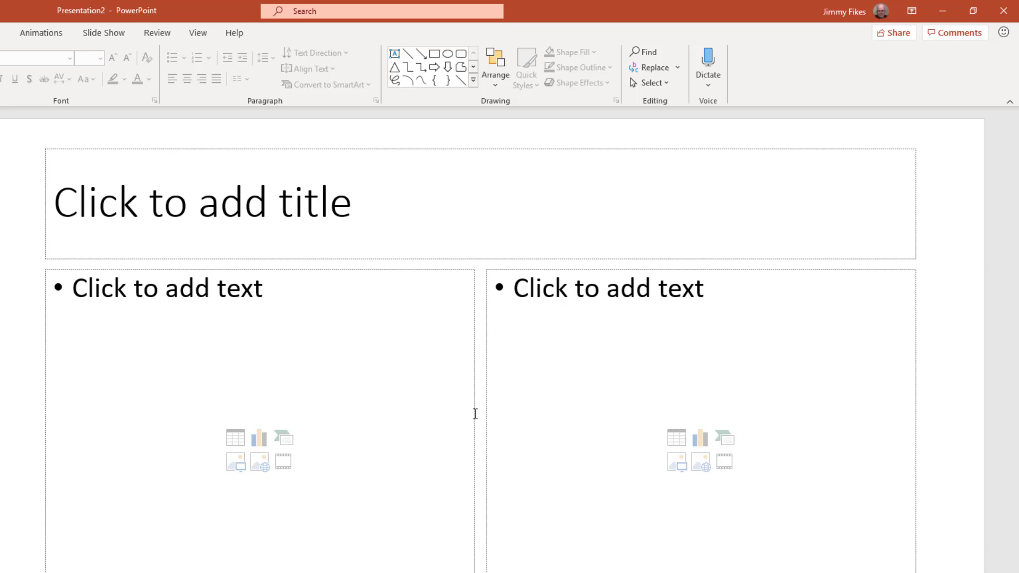
{"action": "left_click", "coordinate": [475, 414]}
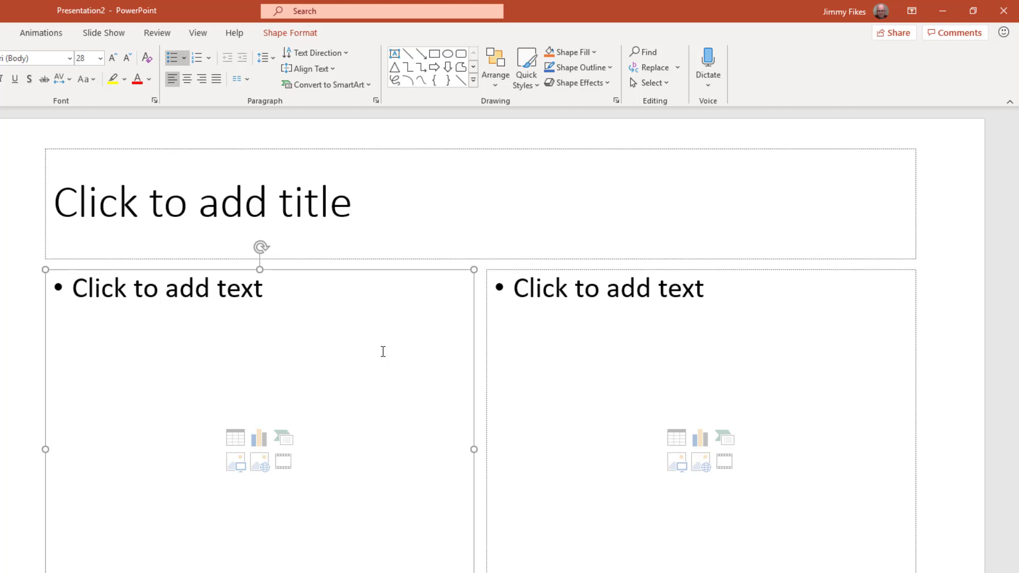
{"action": "key", "text": "Delete"}
{"action": "left_click", "coordinate": [564, 392]}
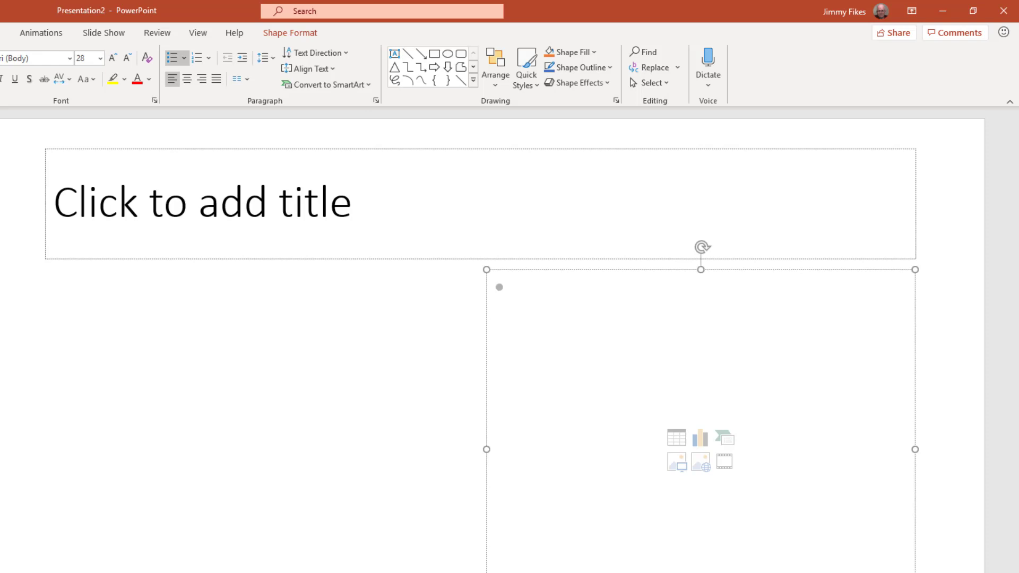
Step: In the Selection Pane, select Title 3 and then Content Placeholder 5, then deselect
{"action": "left_click", "coordinate": [671, 86]}
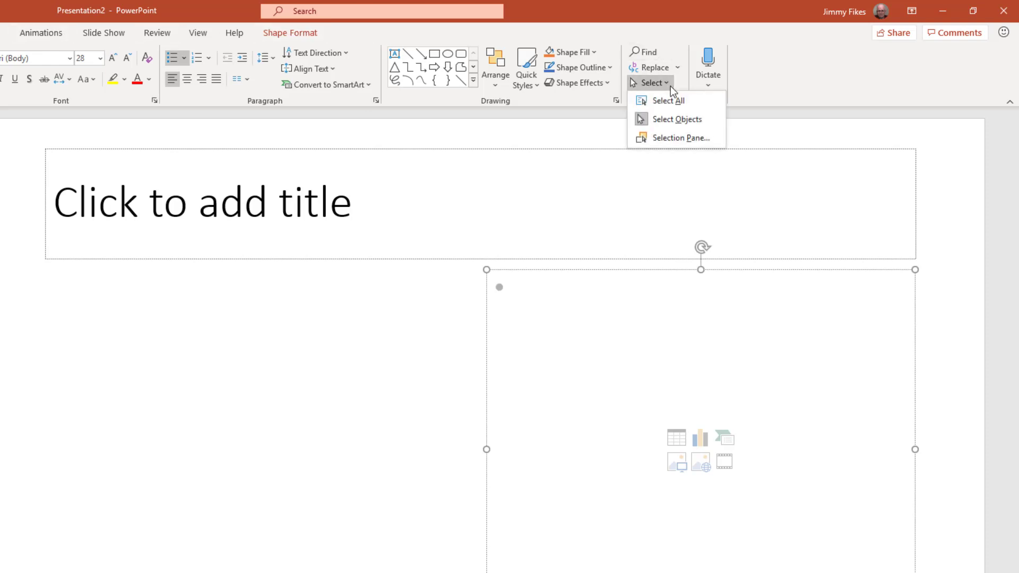
{"action": "left_click", "coordinate": [674, 137]}
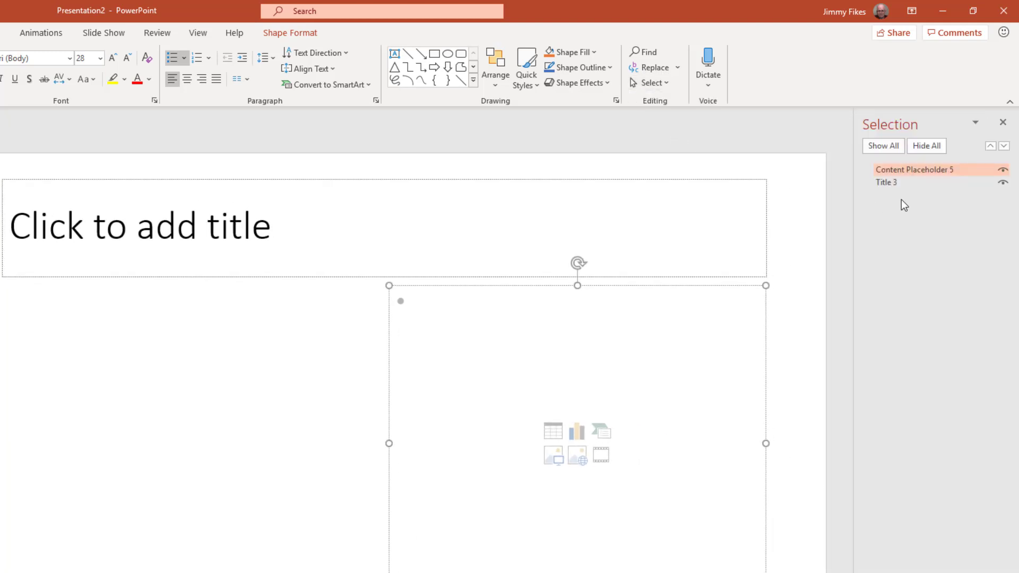
{"action": "left_click", "coordinate": [898, 184]}
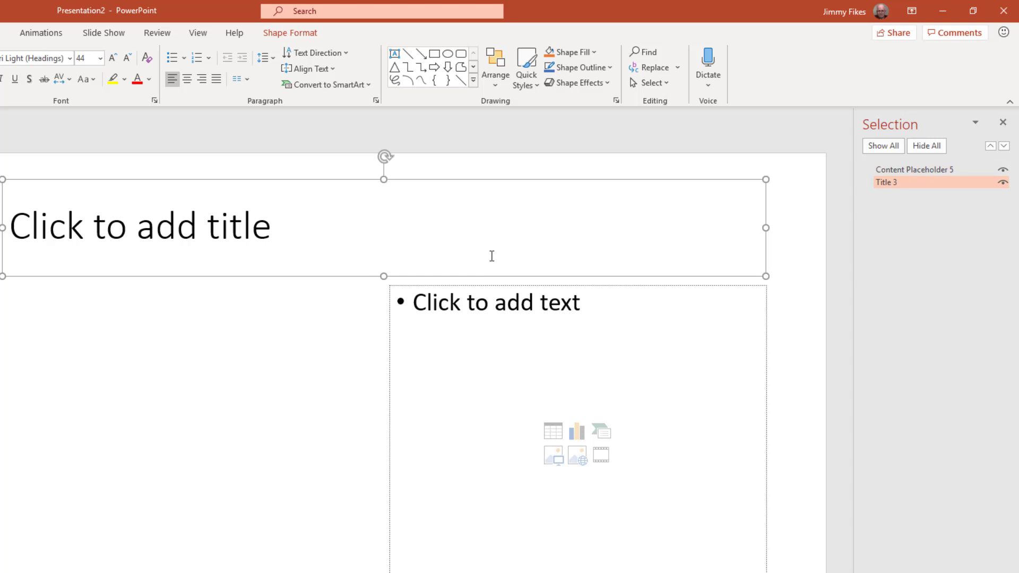
{"action": "left_click", "coordinate": [890, 168]}
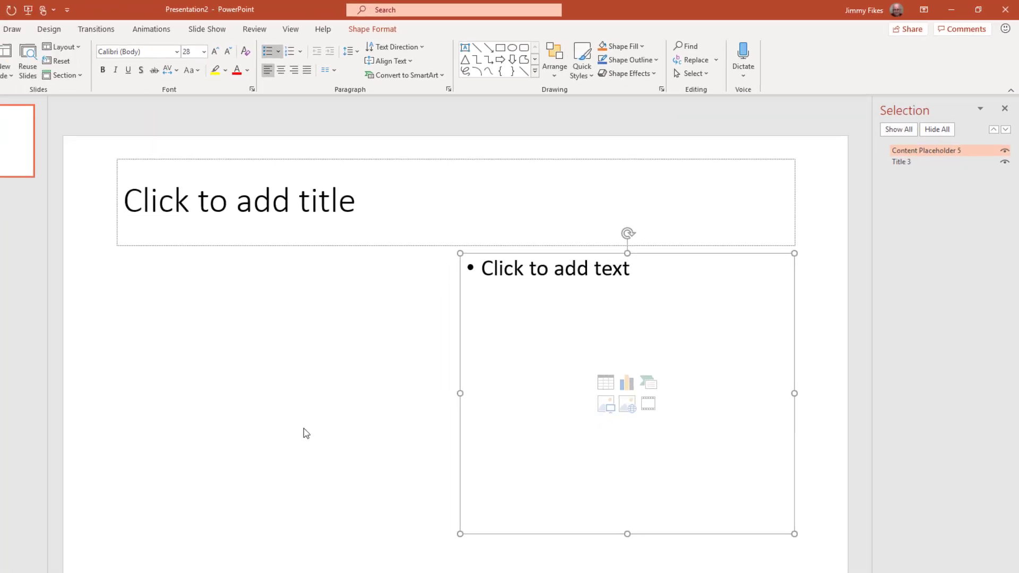
{"action": "left_click", "coordinate": [214, 483]}
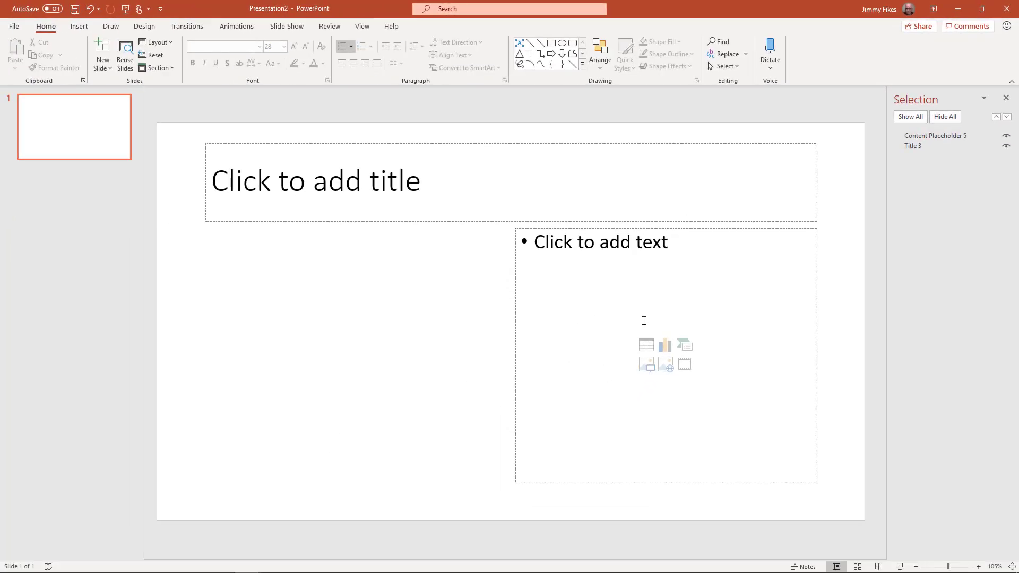
Step: Insert Picture1.jpg into the right content placeholder and reselect the RV photo
{"action": "left_click", "coordinate": [647, 365]}
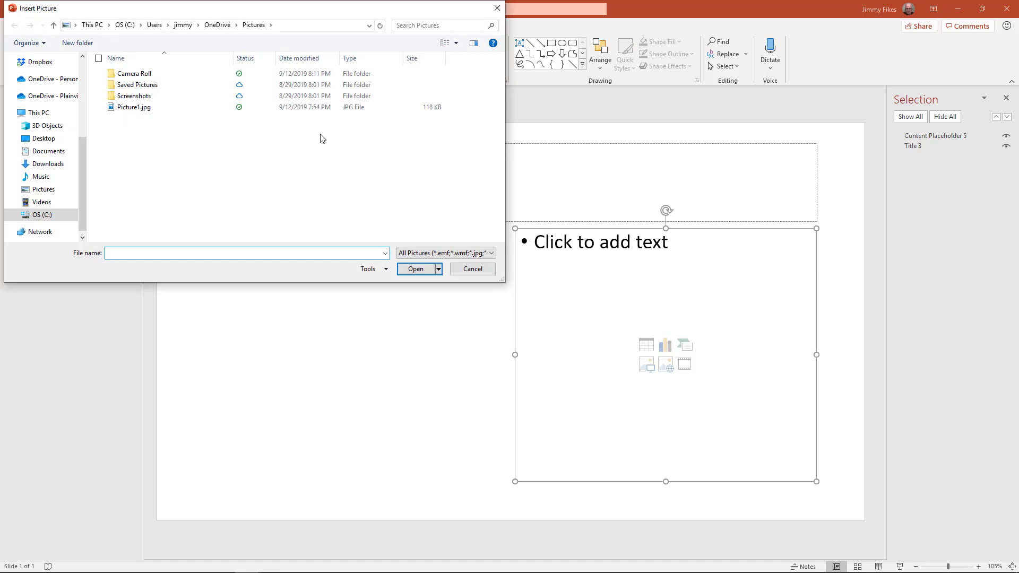
{"action": "left_click", "coordinate": [158, 109]}
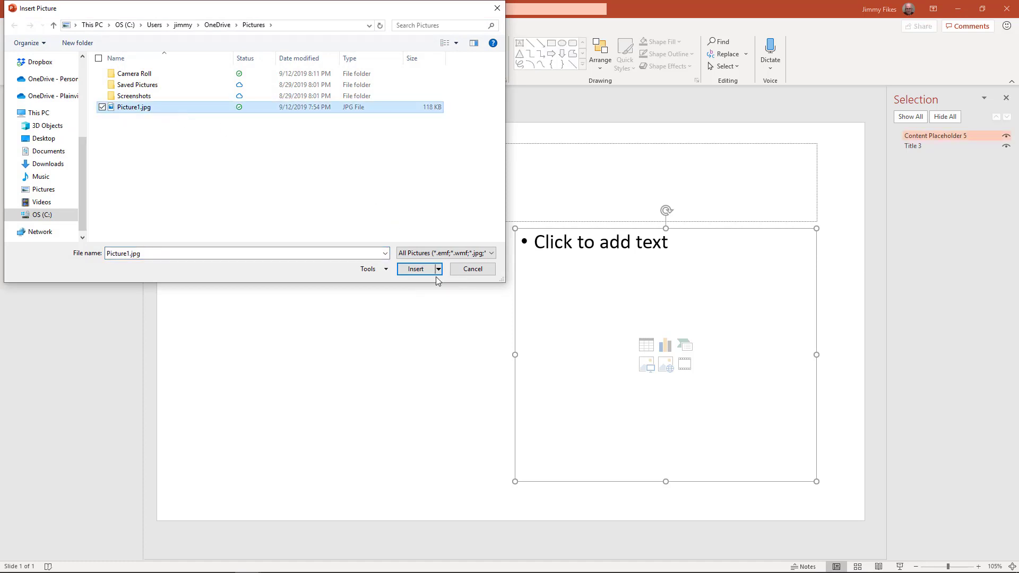
{"action": "left_click", "coordinate": [420, 270]}
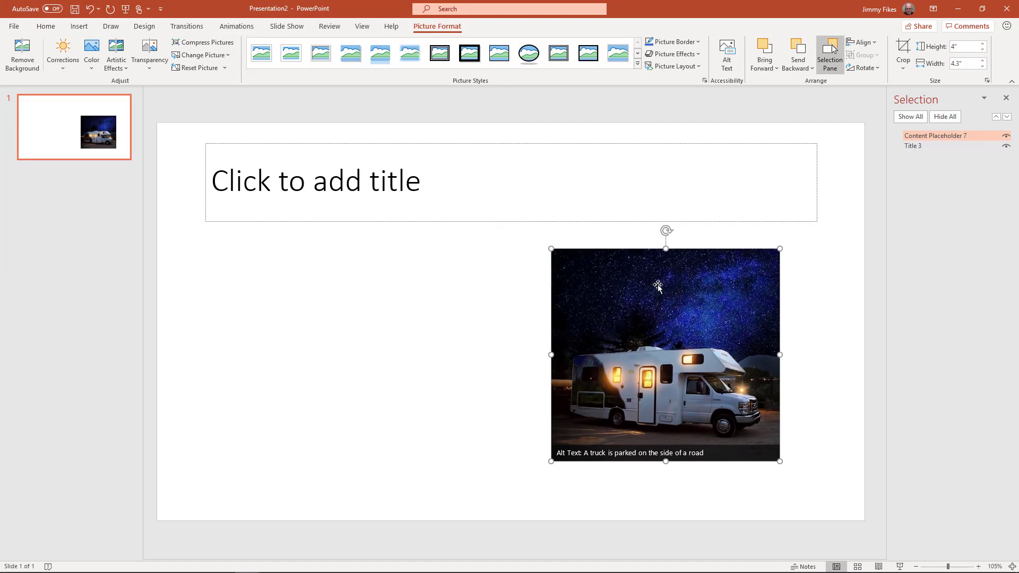
{"action": "left_click", "coordinate": [424, 341]}
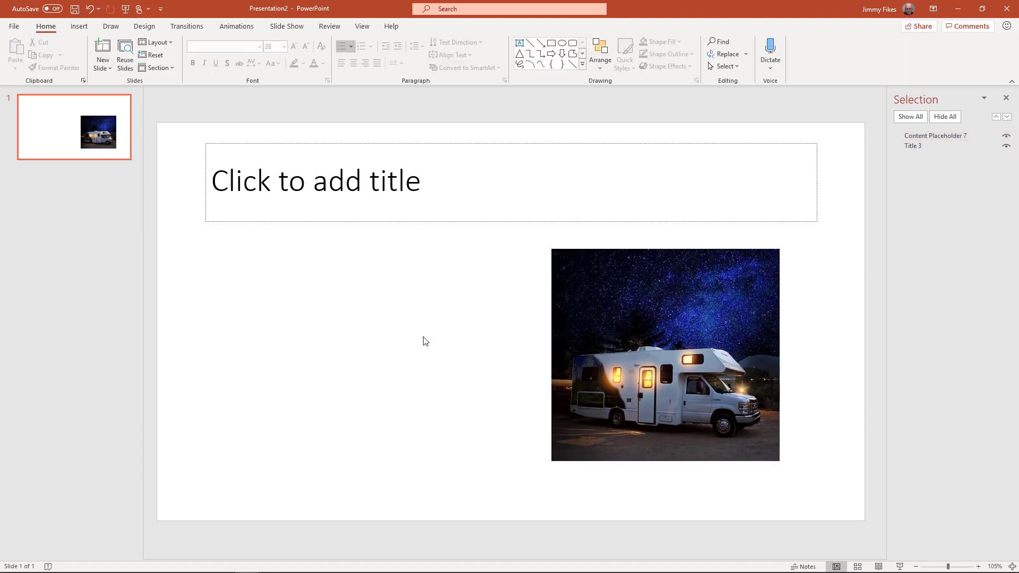
{"action": "left_click", "coordinate": [647, 325]}
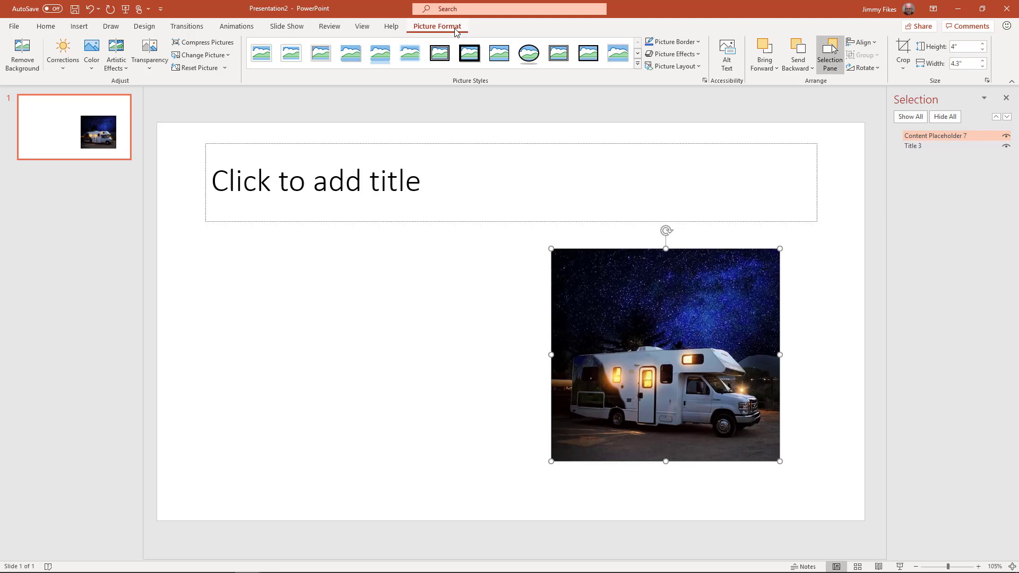
Step: Apply Crop to Shape Oval to the RV photo and drag it slightly right
{"action": "left_click", "coordinate": [904, 64]}
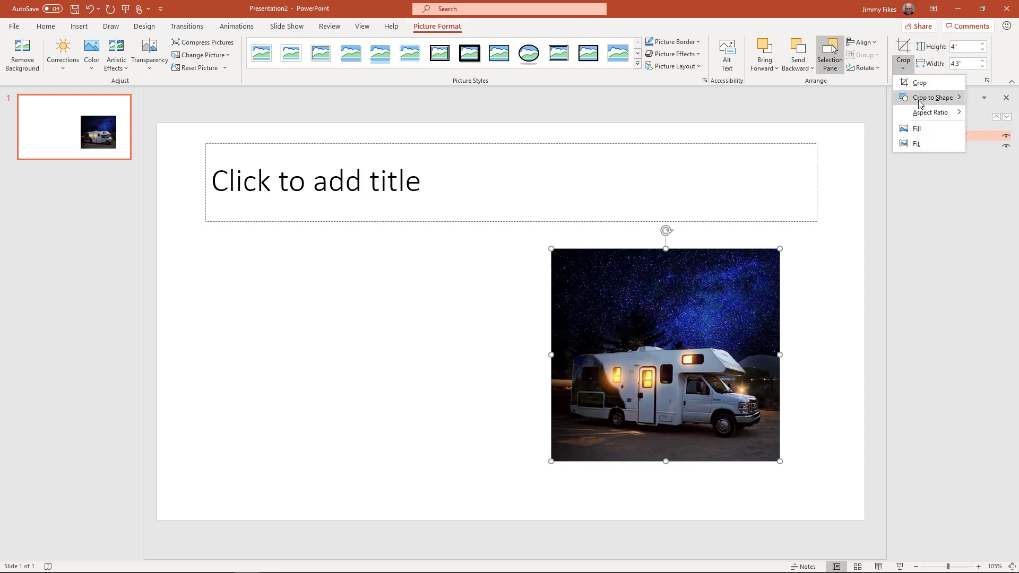
{"action": "mouse_move", "coordinate": [930, 98]}
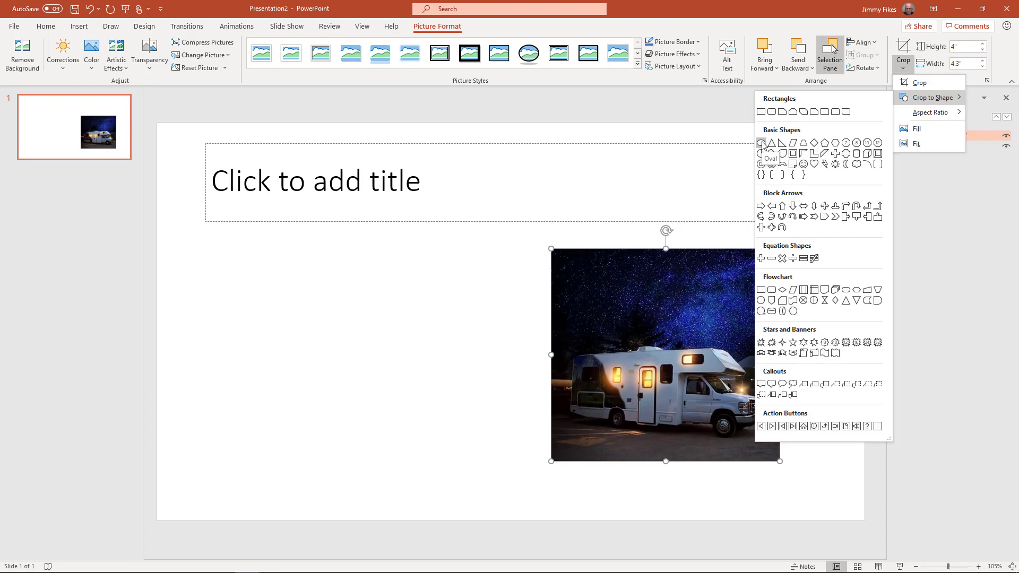
{"action": "left_click", "coordinate": [762, 143]}
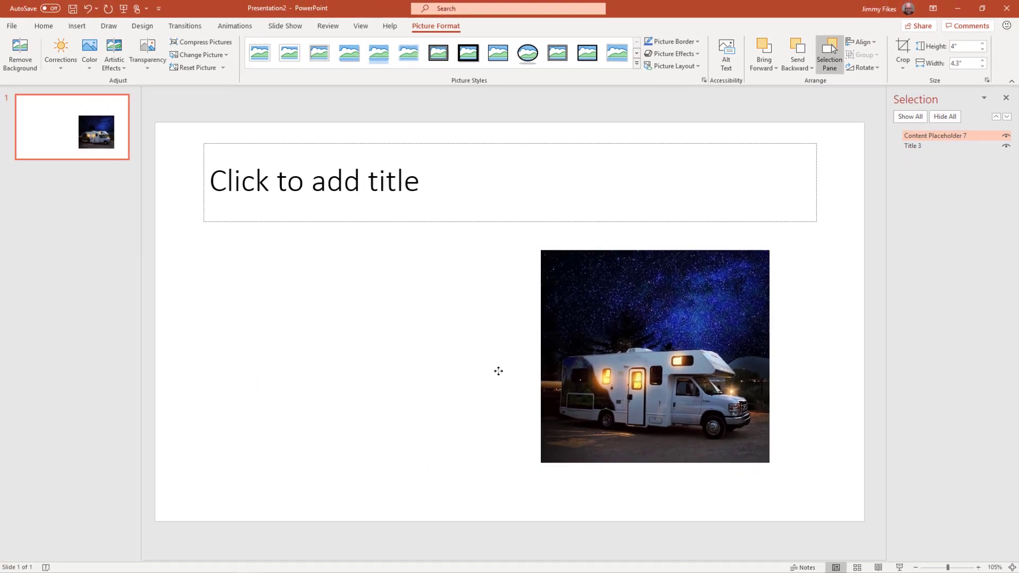
{"action": "left_click_drag", "start_coordinate": [363, 522], "coordinate": [716, 340]}
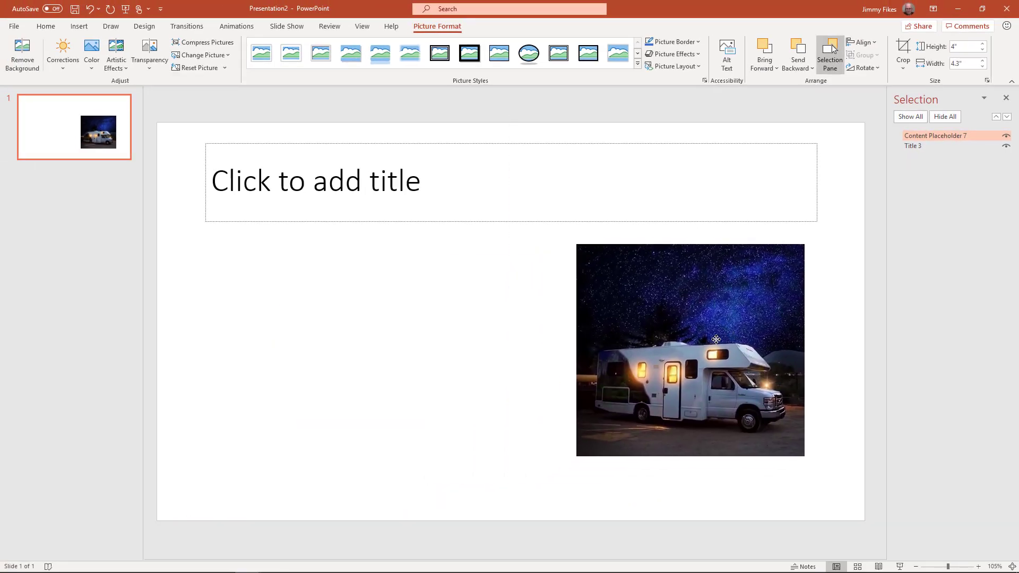
{"action": "left_click", "coordinate": [414, 356]}
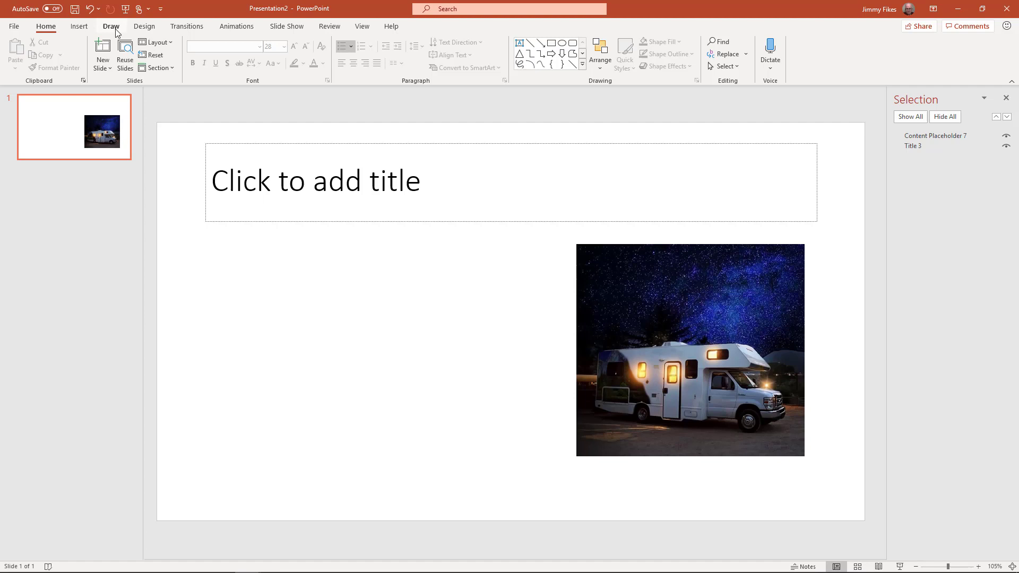
Step: Insert Picture1.jpg as a free-standing picture and drag it left of the placeholder photo
{"action": "left_click", "coordinate": [79, 31]}
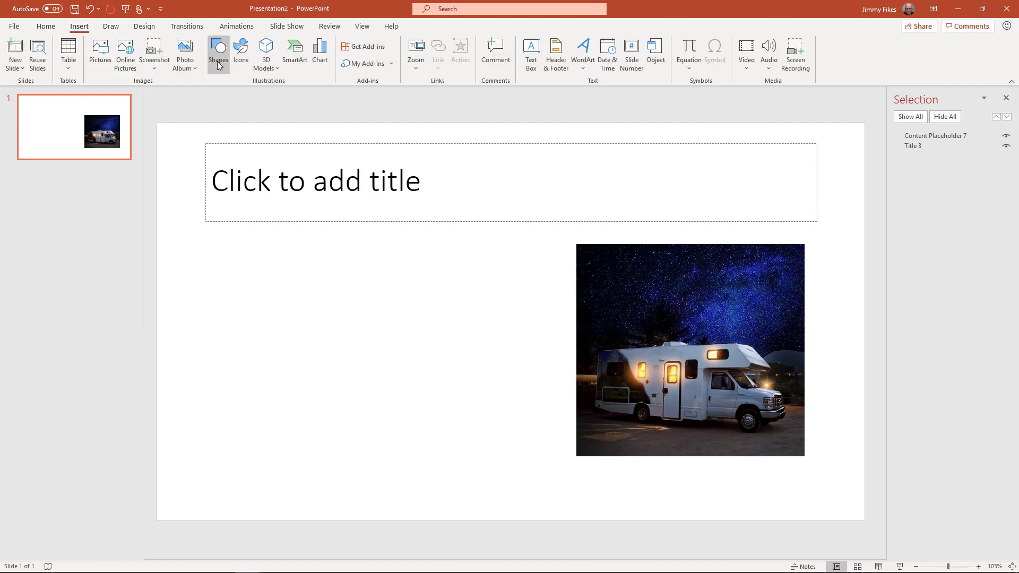
{"action": "left_click", "coordinate": [99, 54]}
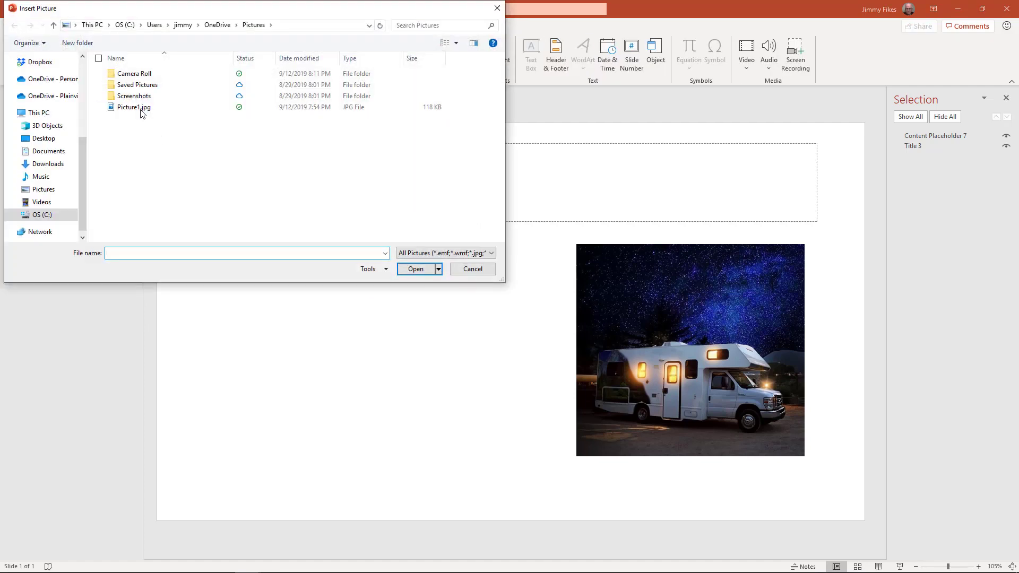
{"action": "left_click", "coordinate": [137, 108]}
{"action": "left_click", "coordinate": [411, 269]}
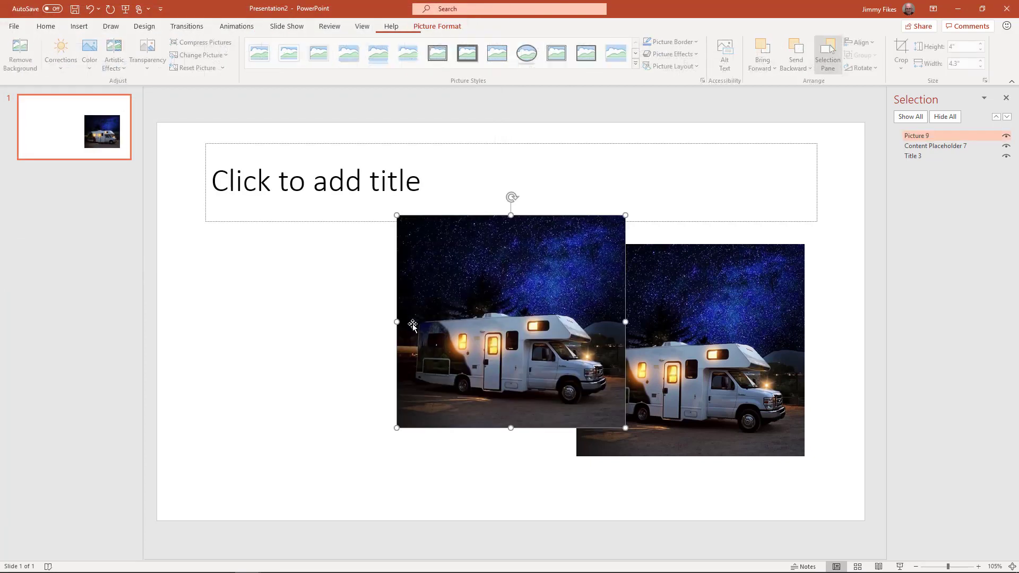
{"action": "left_click_drag", "start_coordinate": [458, 348], "coordinate": [323, 374]}
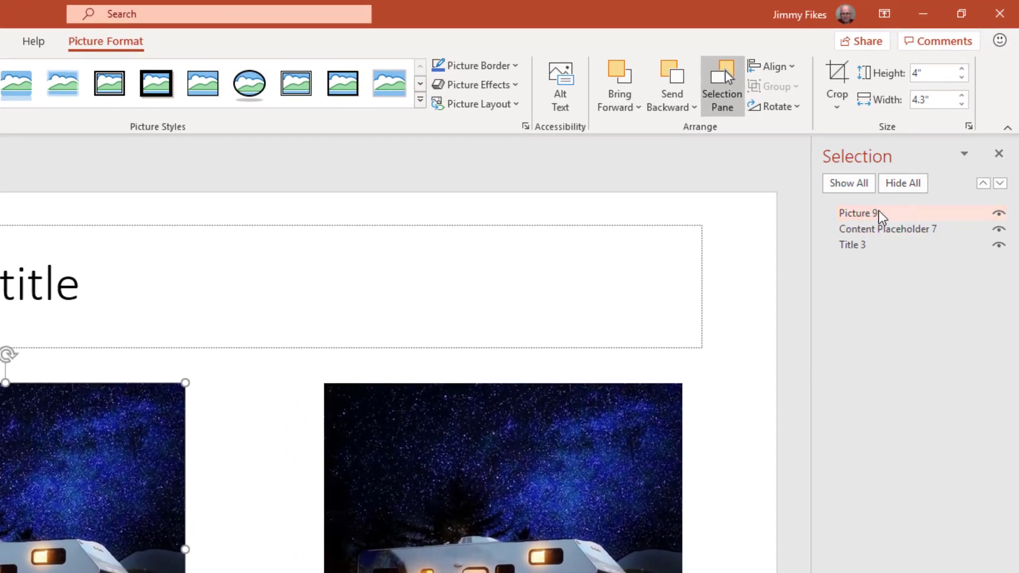
Step: Check Picture 9 and Content Placeholder 7 in the Selection Pane, ending with Picture 9 selected
{"action": "double_click", "coordinate": [880, 214]}
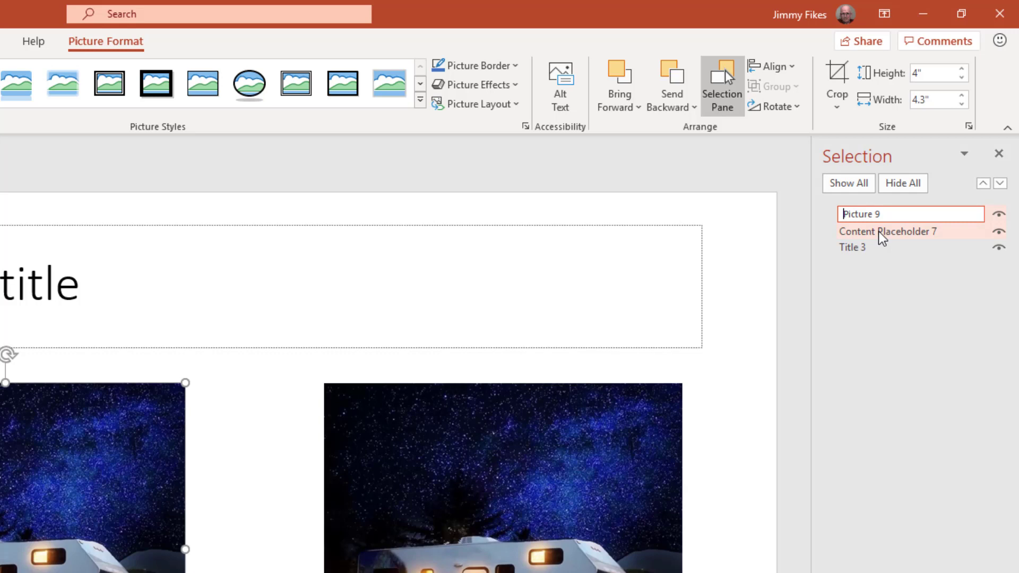
{"action": "left_click", "coordinate": [881, 231]}
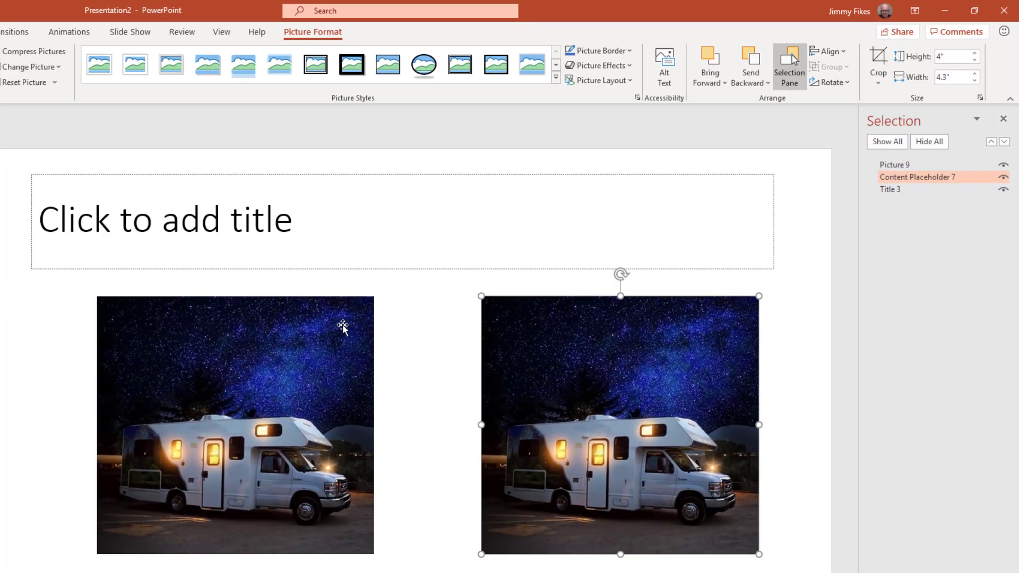
{"action": "left_click", "coordinate": [460, 272]}
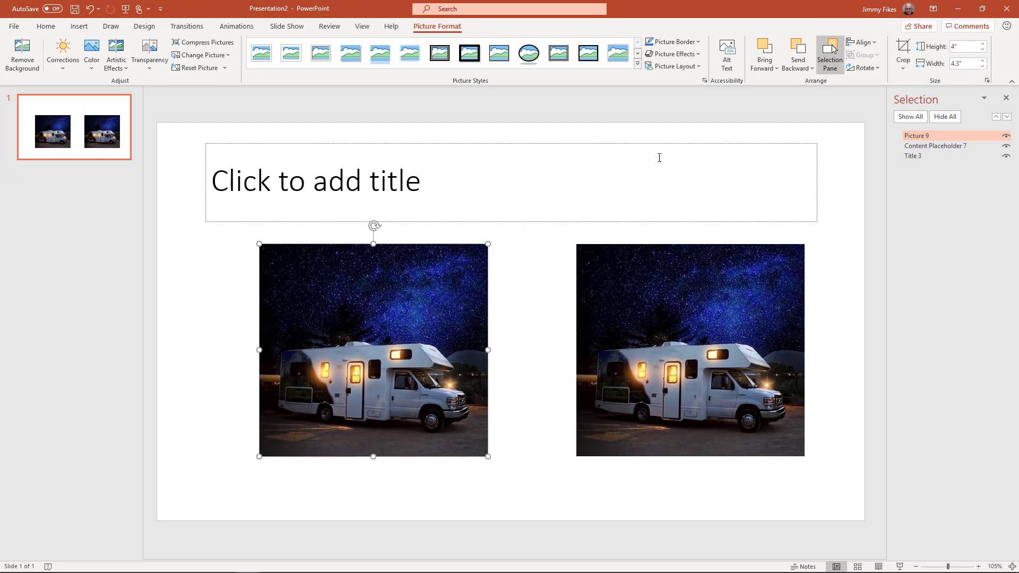
Step: Crop the left Picture 9 to an oval, then select the right-hand photo
{"action": "left_click", "coordinate": [903, 64]}
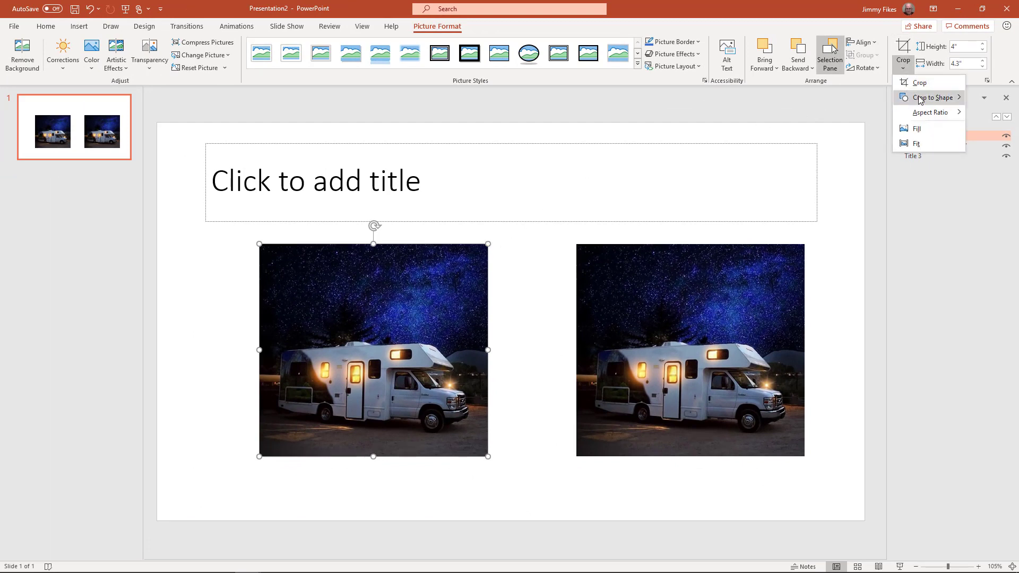
{"action": "mouse_move", "coordinate": [932, 97]}
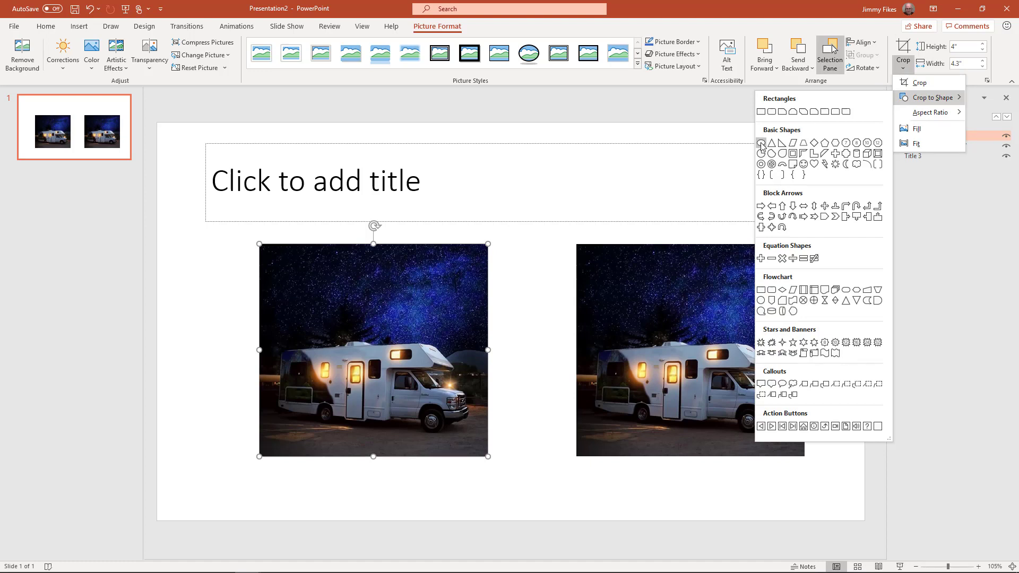
{"action": "left_click", "coordinate": [761, 143]}
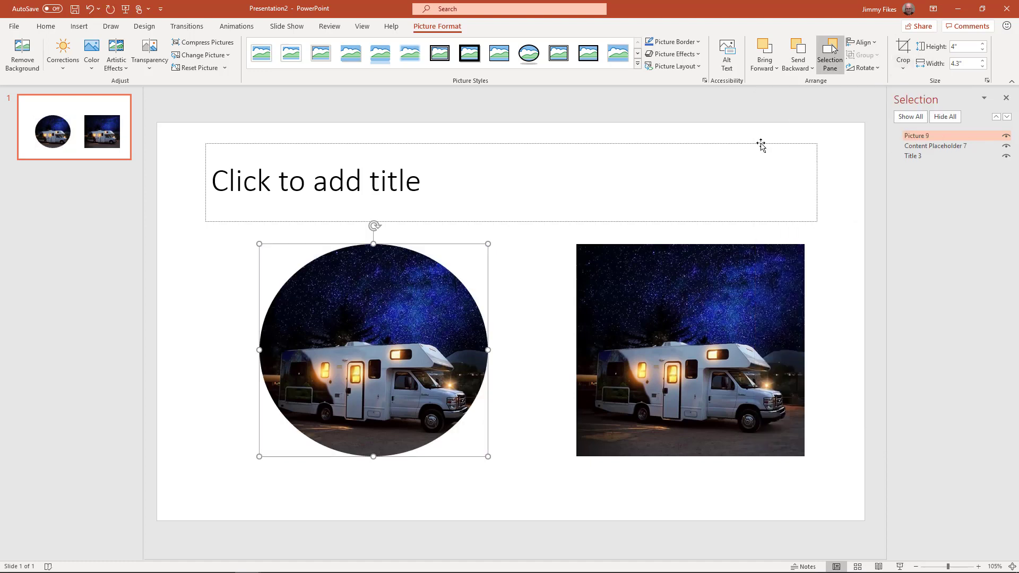
{"action": "left_click", "coordinate": [662, 295]}
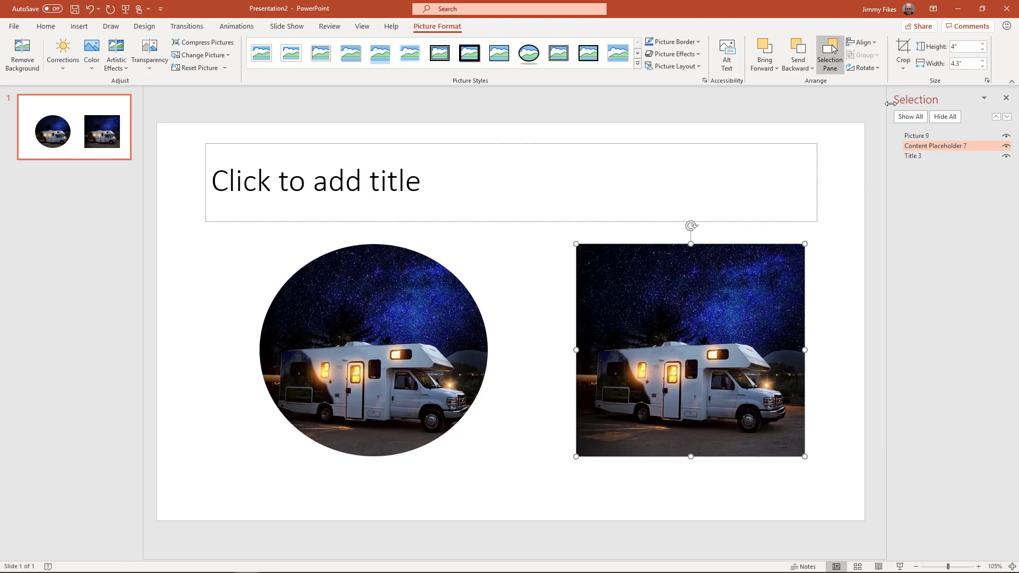
{"action": "left_click", "coordinate": [906, 63]}
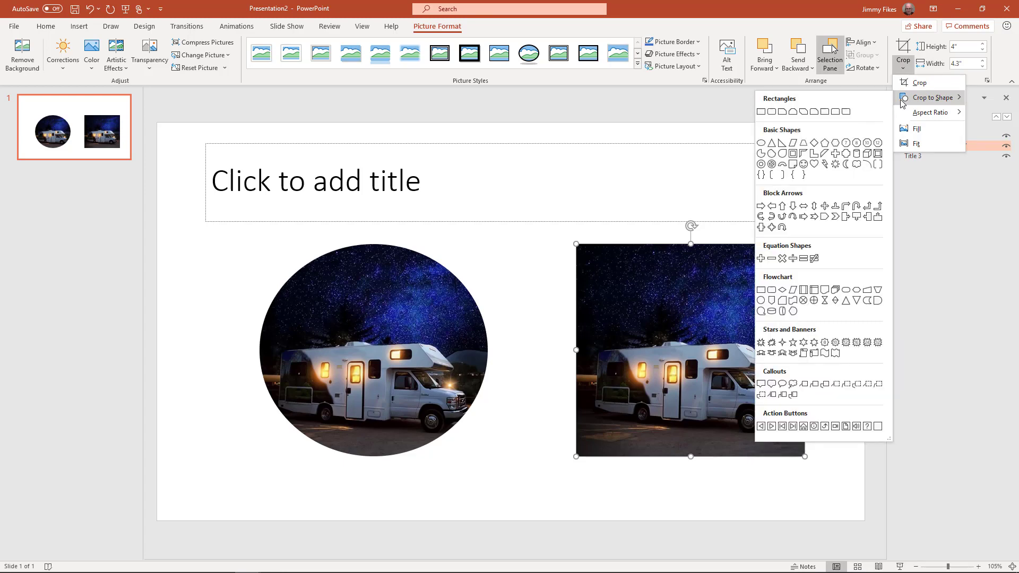
{"action": "mouse_move", "coordinate": [931, 98]}
{"action": "key", "text": "Escape"}
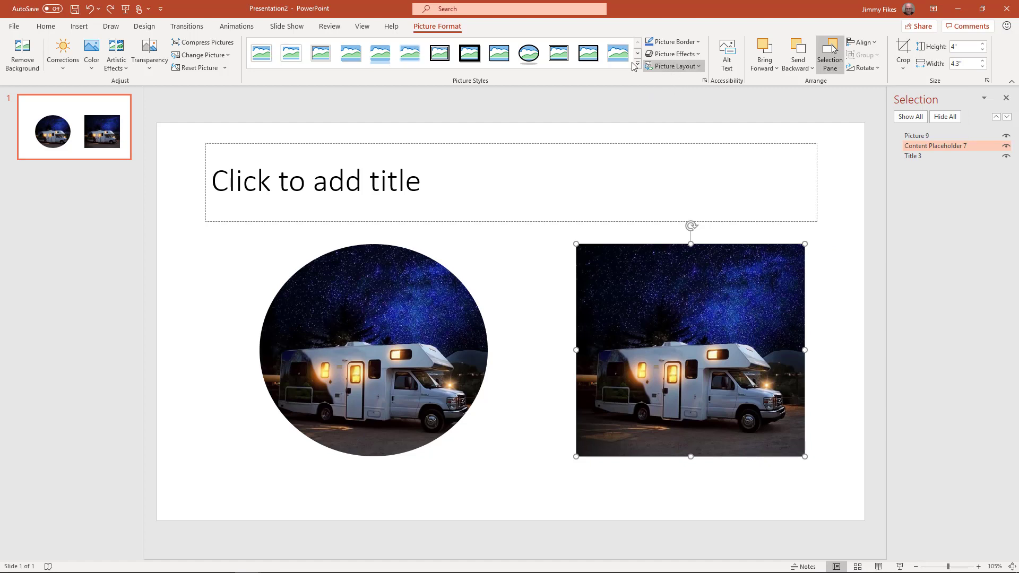
Step: Apply the orange Recolor option to the right-hand motorhome photo
{"action": "left_click", "coordinate": [92, 61]}
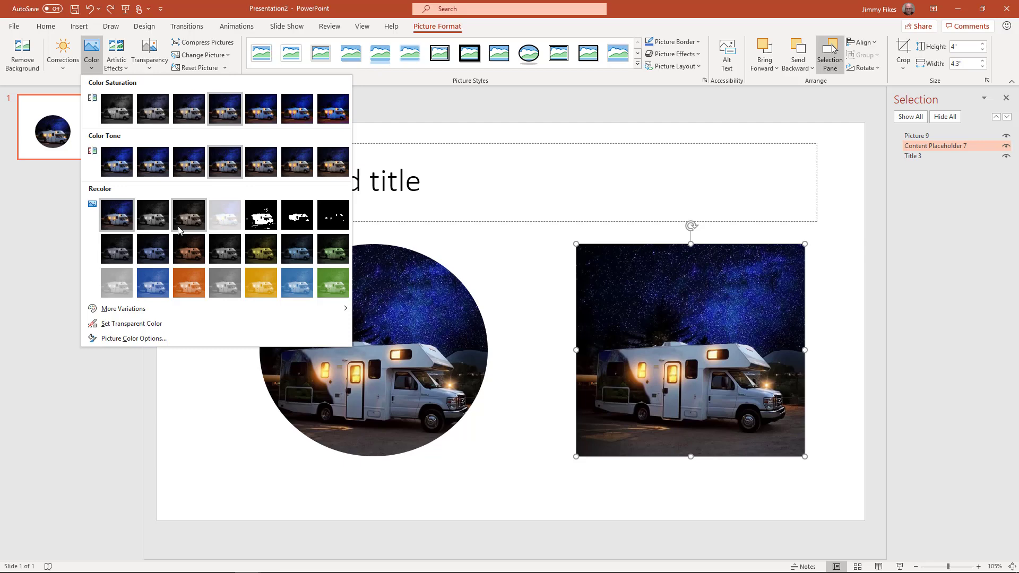
{"action": "left_click", "coordinate": [190, 287]}
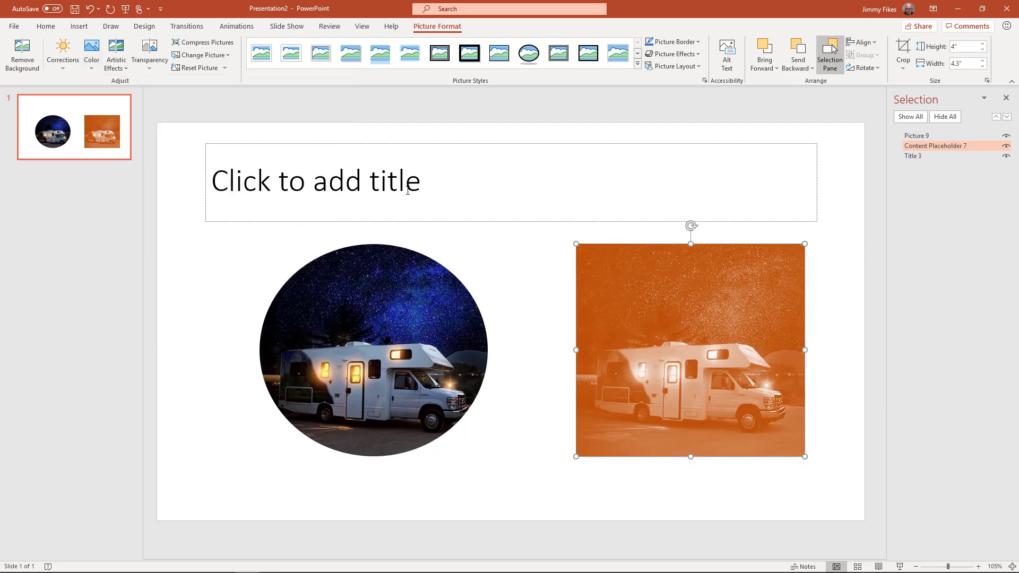
Step: Give the orange photo the Metal Rounded Rectangle style, crop it to an oval, then deselect
{"action": "left_click", "coordinate": [638, 67]}
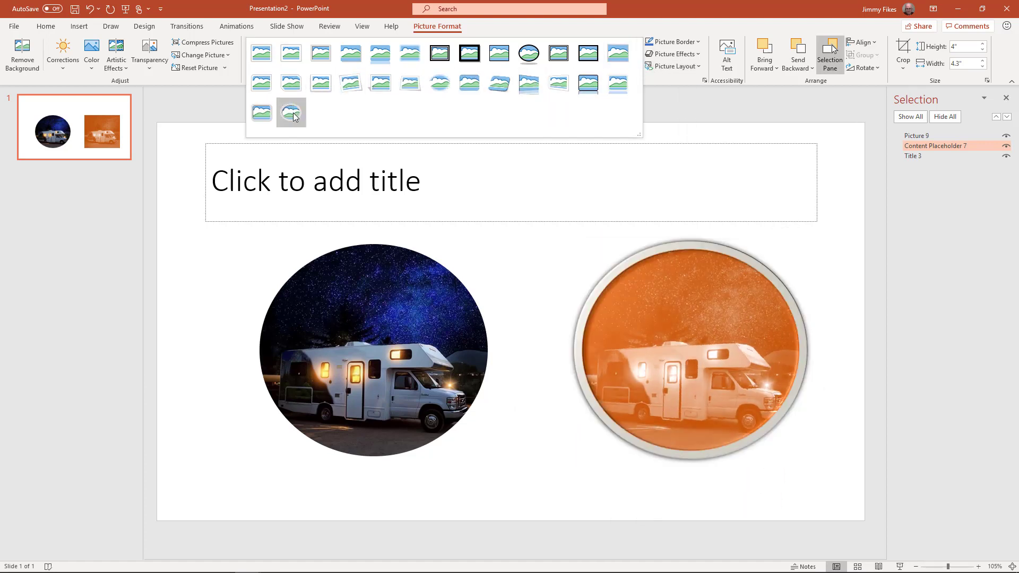
{"action": "left_click", "coordinate": [260, 119]}
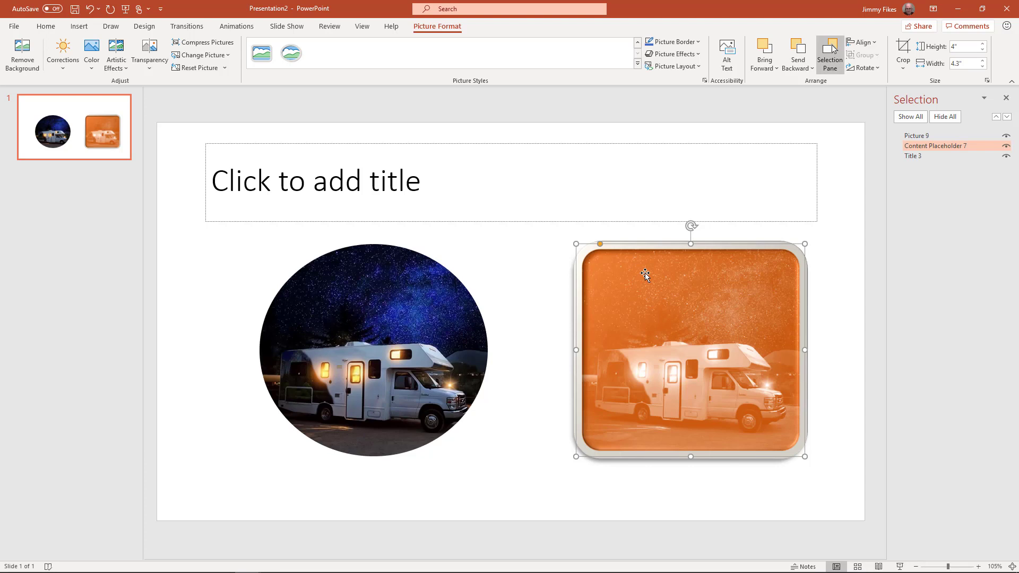
{"action": "left_click", "coordinate": [903, 67]}
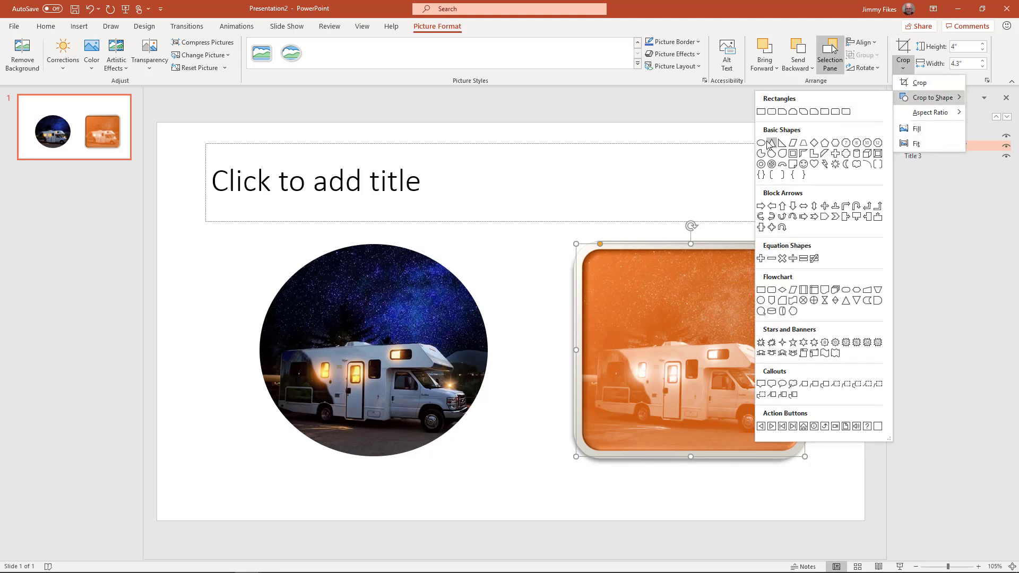
{"action": "left_click", "coordinate": [765, 144]}
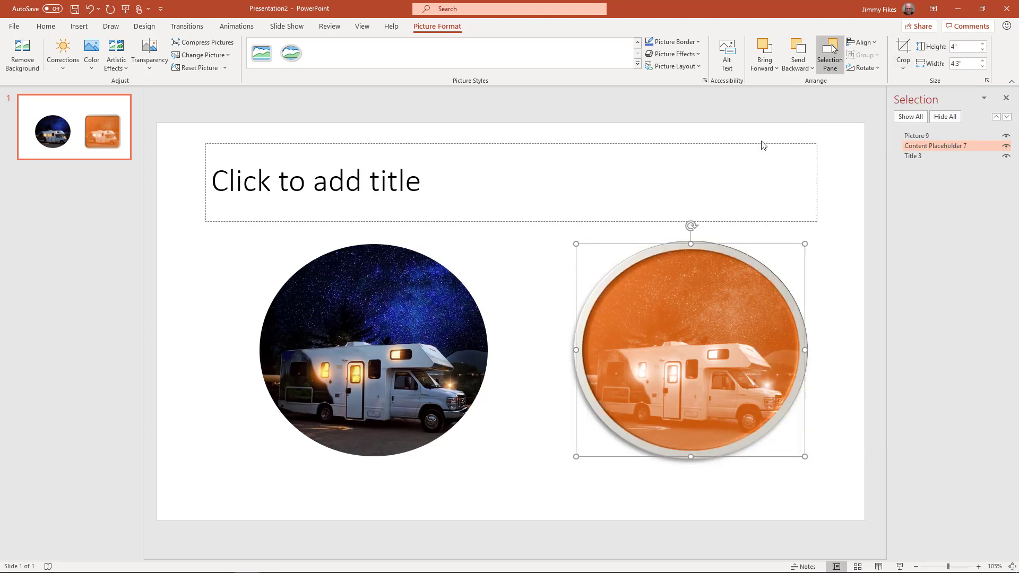
{"action": "left_click", "coordinate": [693, 187]}
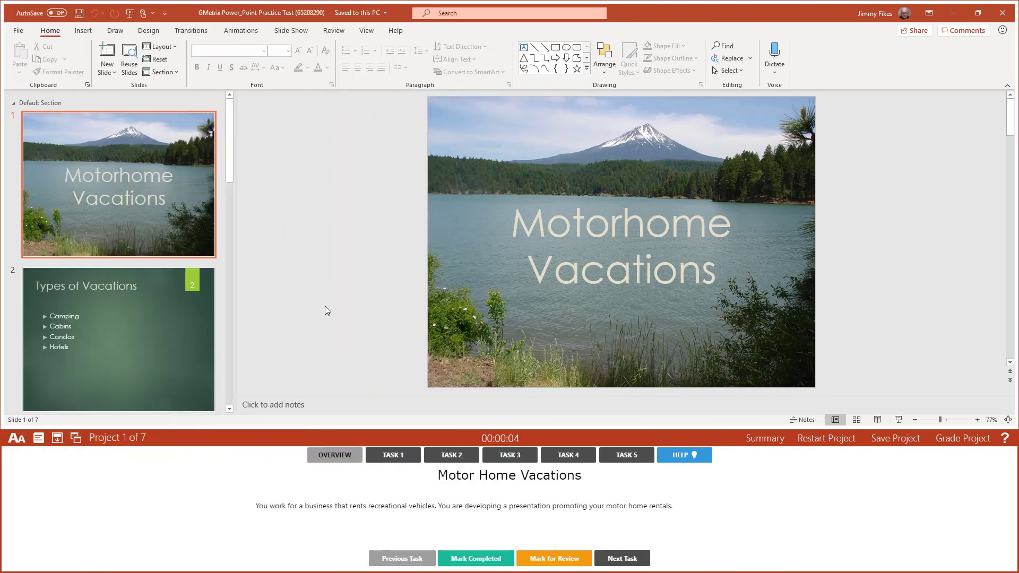
{"action": "scroll", "coordinate": [198, 196], "scroll_direction": "down", "scroll_amount": 1}
{"action": "scroll", "coordinate": [185, 206], "scroll_direction": "down", "scroll_amount": 3}
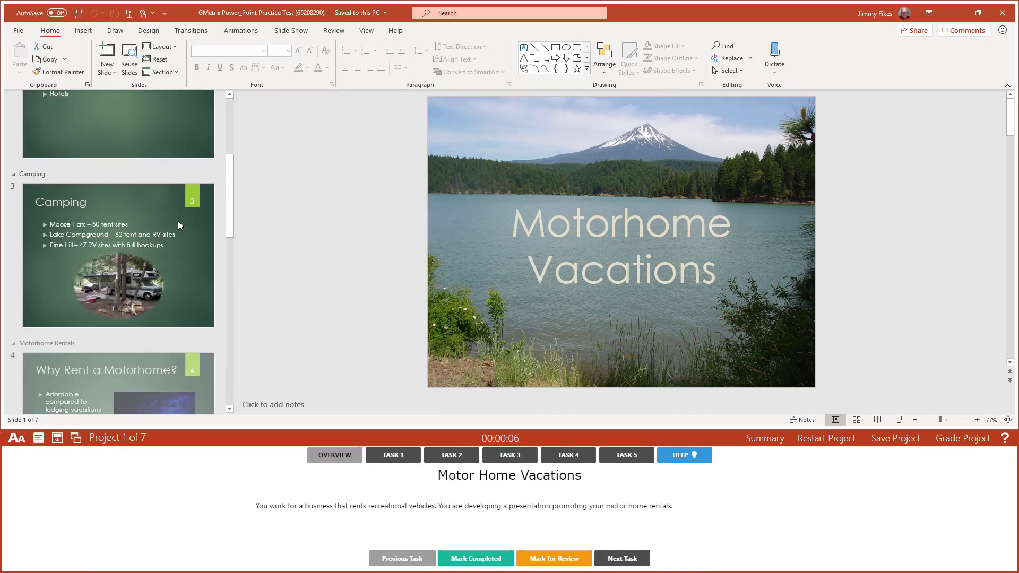
{"action": "scroll", "coordinate": [177, 221], "scroll_direction": "down", "scroll_amount": 1}
{"action": "scroll", "coordinate": [172, 236], "scroll_direction": "down", "scroll_amount": 2}
Step: Go to slide 4, 'Why Rent a Motorhome?', and select its RV picture
{"action": "left_click", "coordinate": [61, 262]}
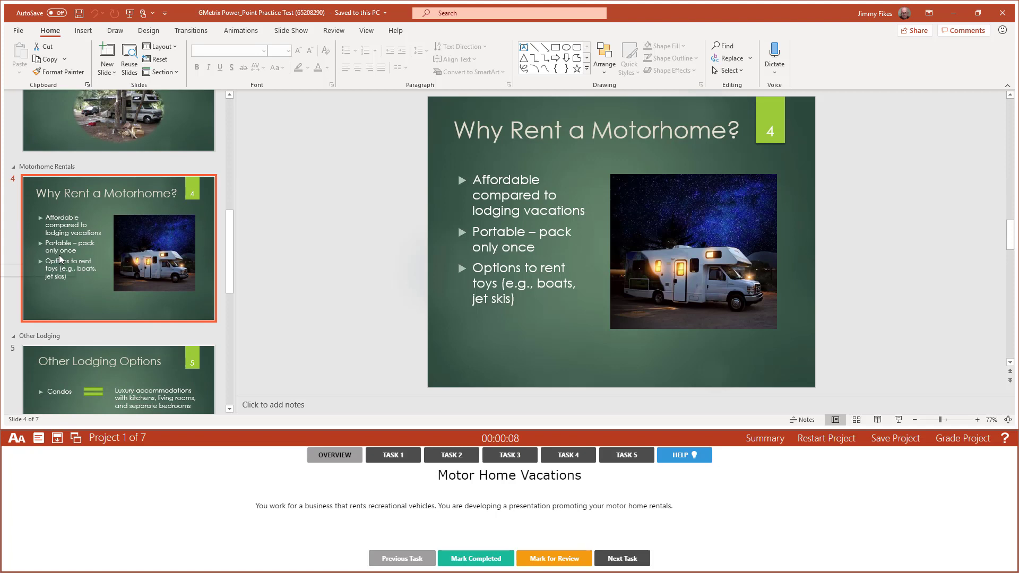
{"action": "left_click", "coordinate": [689, 257]}
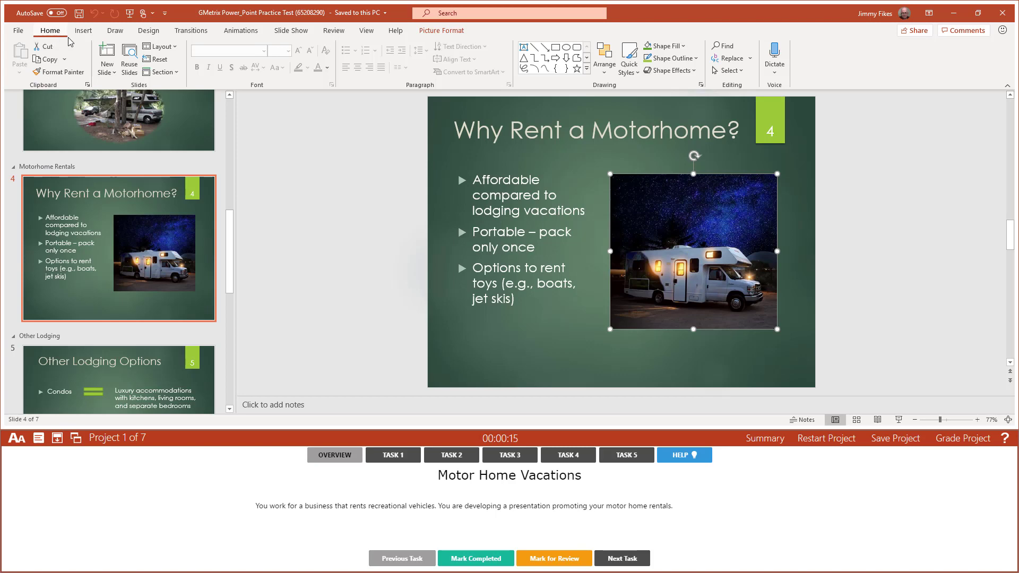
Step: Select Content Placeholder 6 in the Selection Pane and show the picture's crop options
{"action": "left_click", "coordinate": [738, 72]}
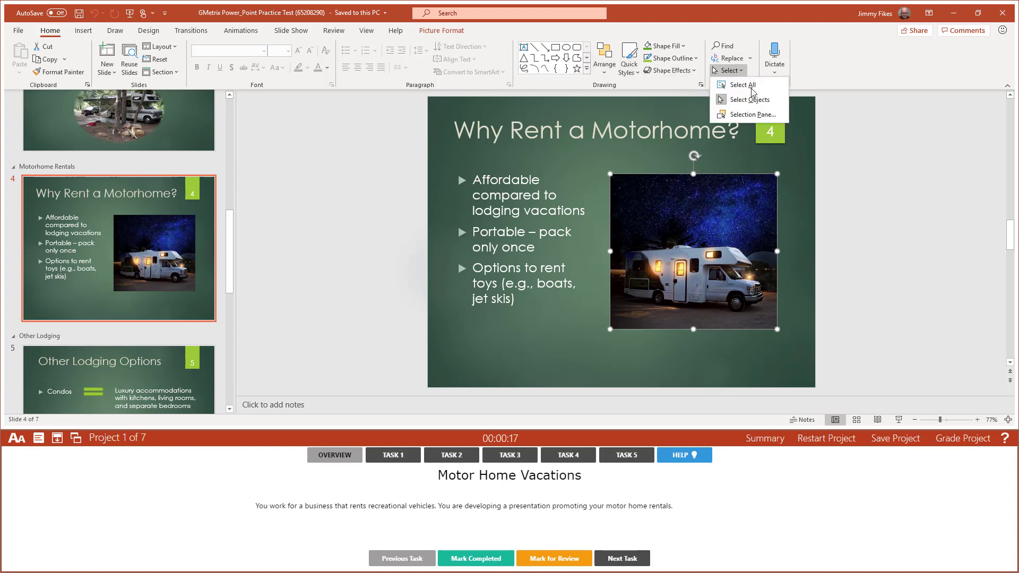
{"action": "left_click", "coordinate": [749, 106]}
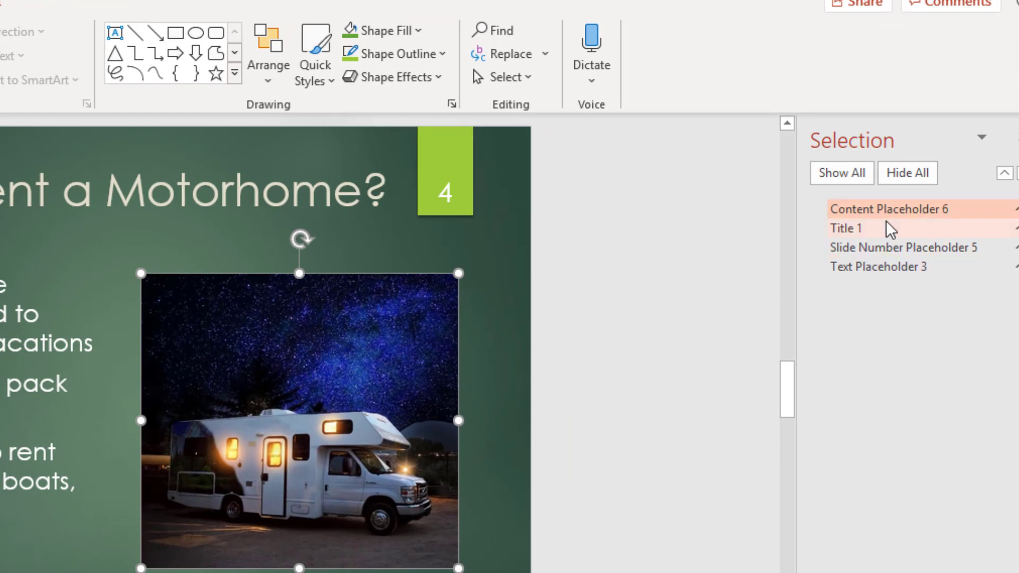
{"action": "left_click", "coordinate": [945, 209]}
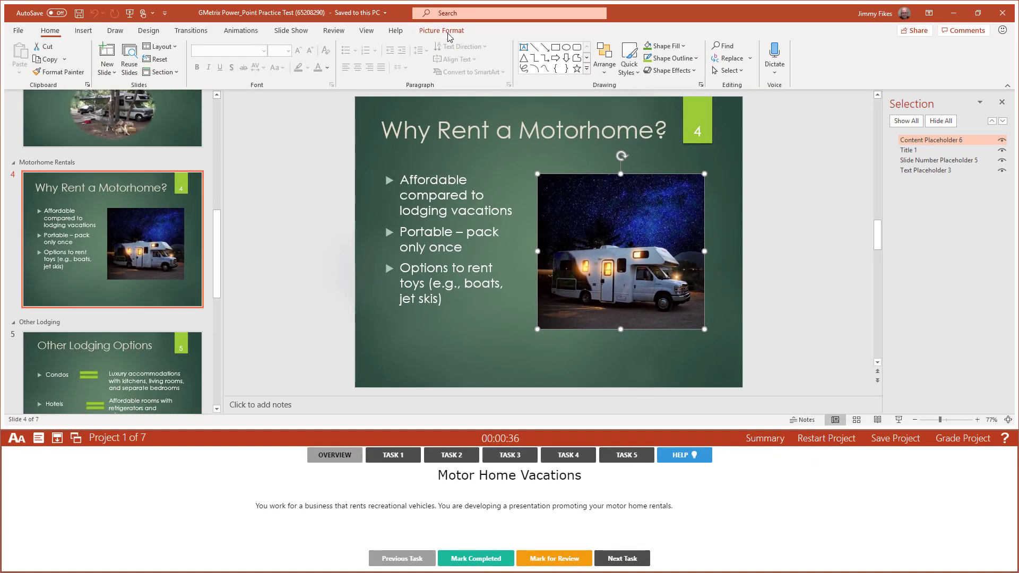
{"action": "left_click", "coordinate": [449, 33]}
{"action": "left_click", "coordinate": [907, 70]}
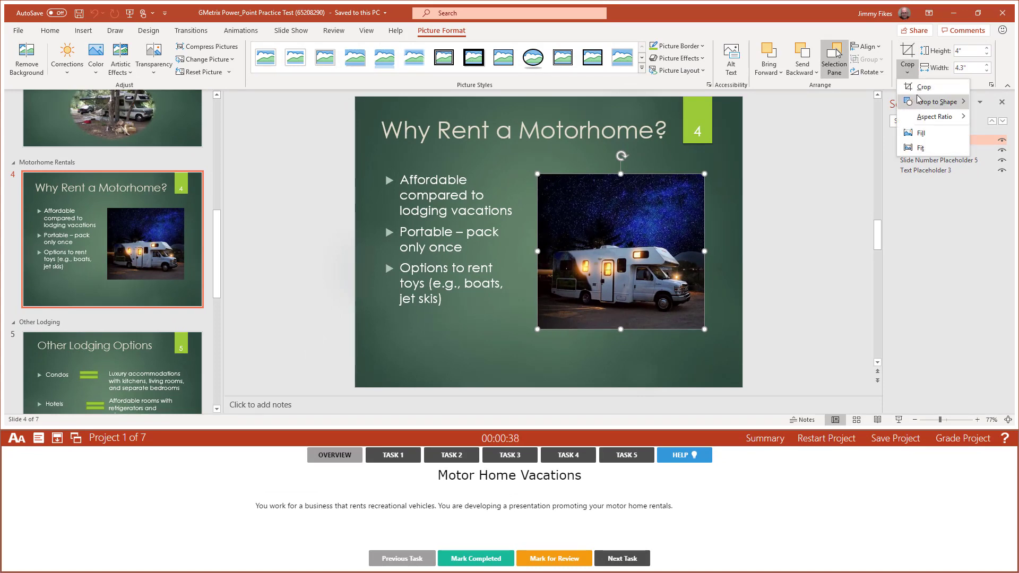
{"action": "mouse_move", "coordinate": [933, 102]}
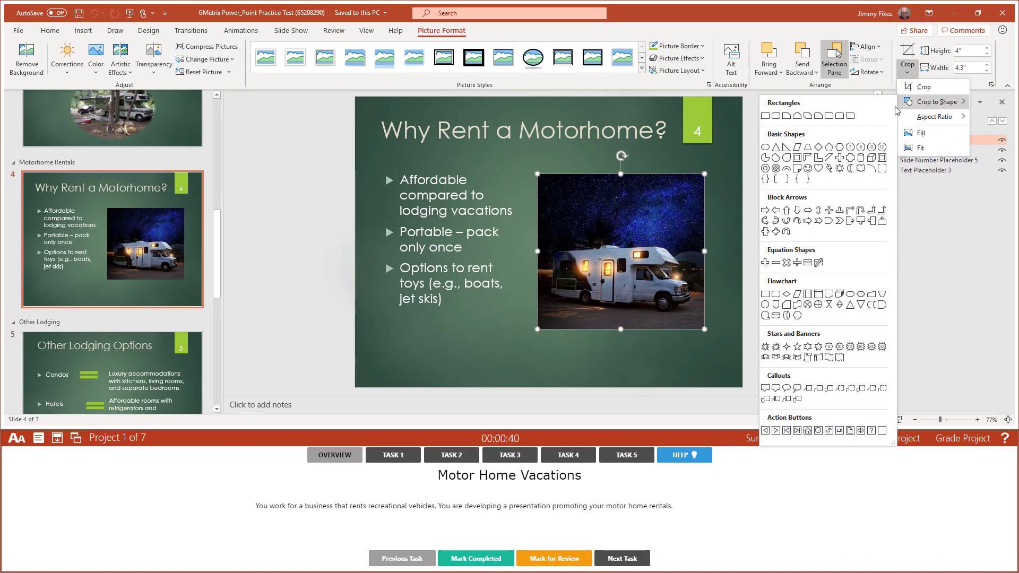
Step: Give the slide 4 picture a thin white frame style and crop it to an oval
{"action": "left_click", "coordinate": [686, 288]}
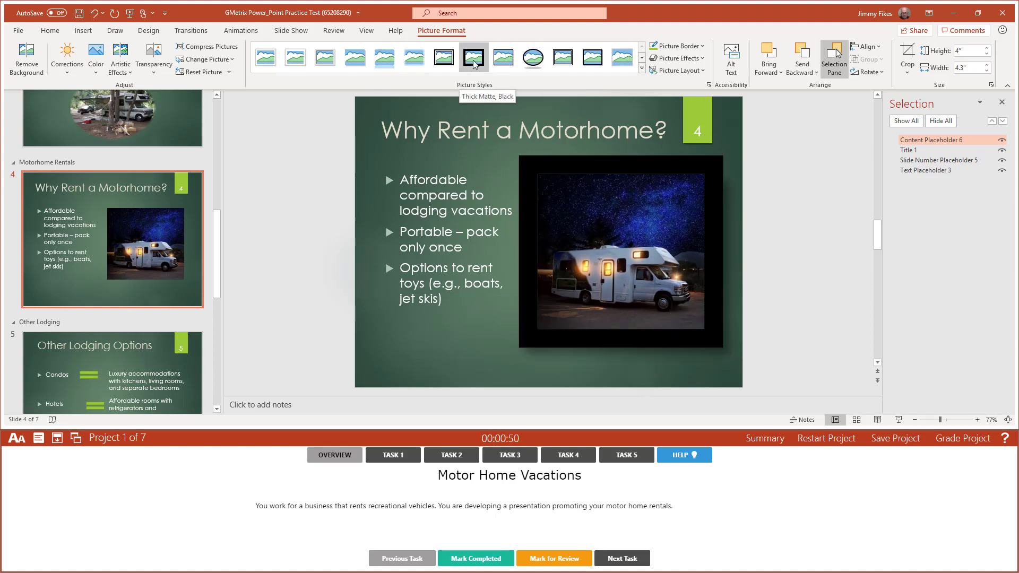
{"action": "left_click", "coordinate": [275, 67]}
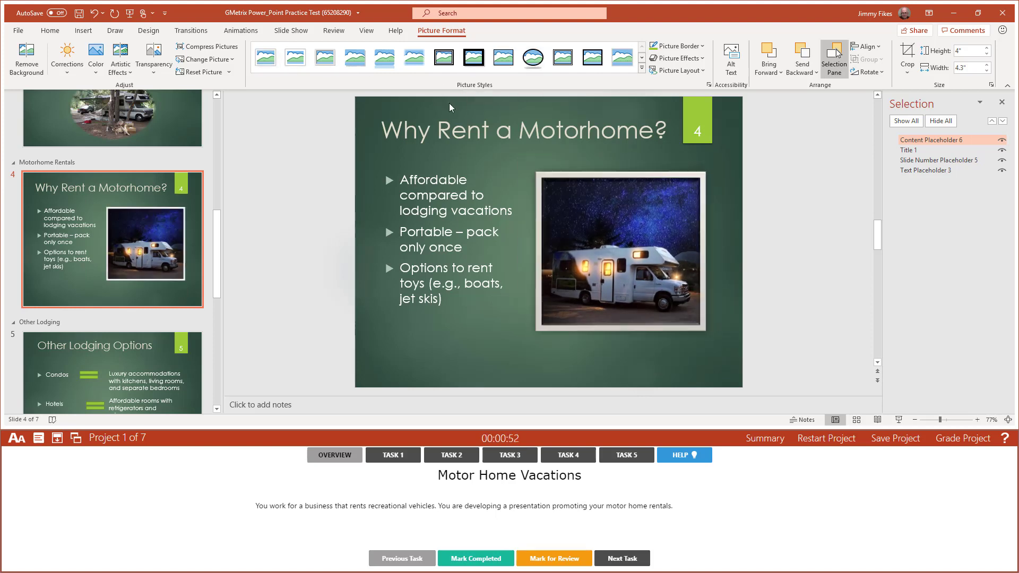
{"action": "left_click", "coordinate": [908, 75]}
{"action": "mouse_move", "coordinate": [933, 102]}
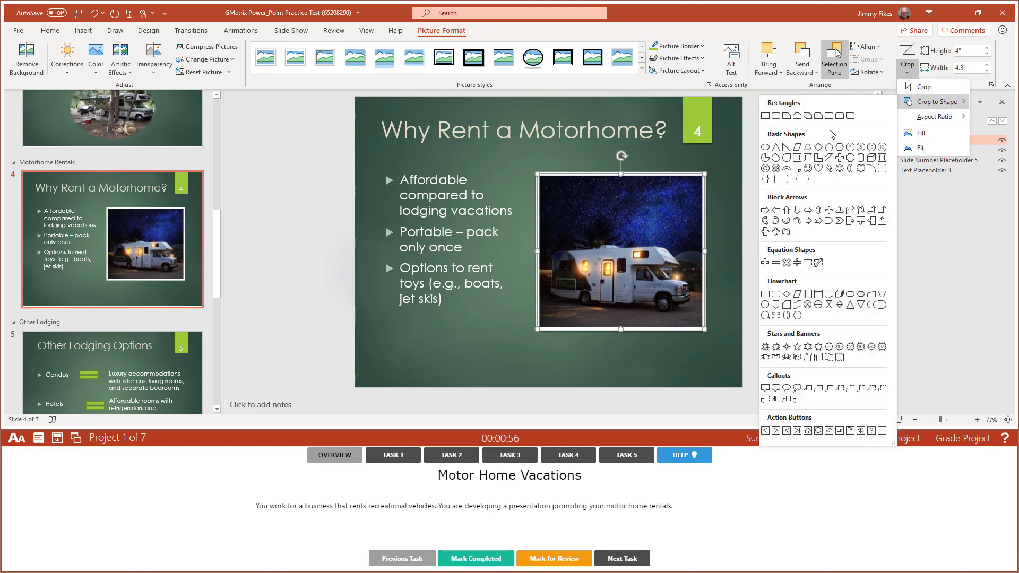
{"action": "left_click", "coordinate": [766, 147]}
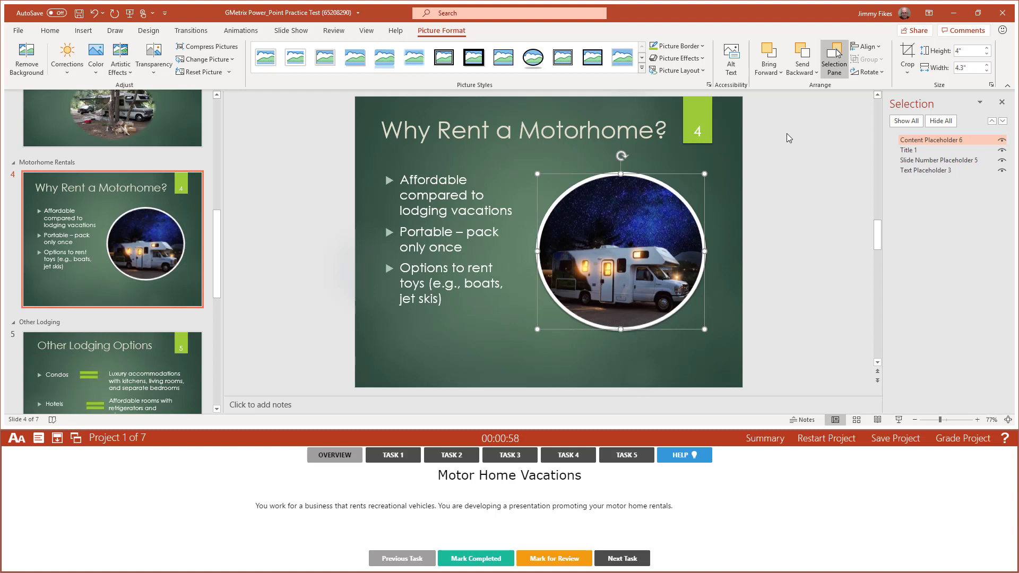
Step: Size the oval picture to 3.5" height and 4.5" width, then show the Task 1 instructions
{"action": "left_click", "coordinate": [962, 54]}
{"action": "type", "text": "3.5"}
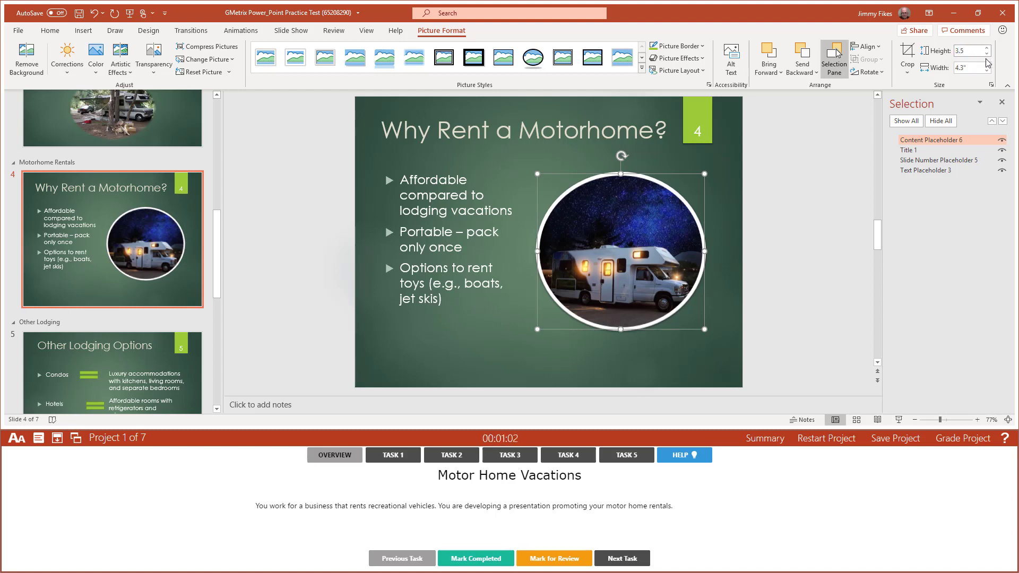
{"action": "key", "text": "Tab"}
{"action": "type", "text": "4.5"}
{"action": "key", "text": "Return"}
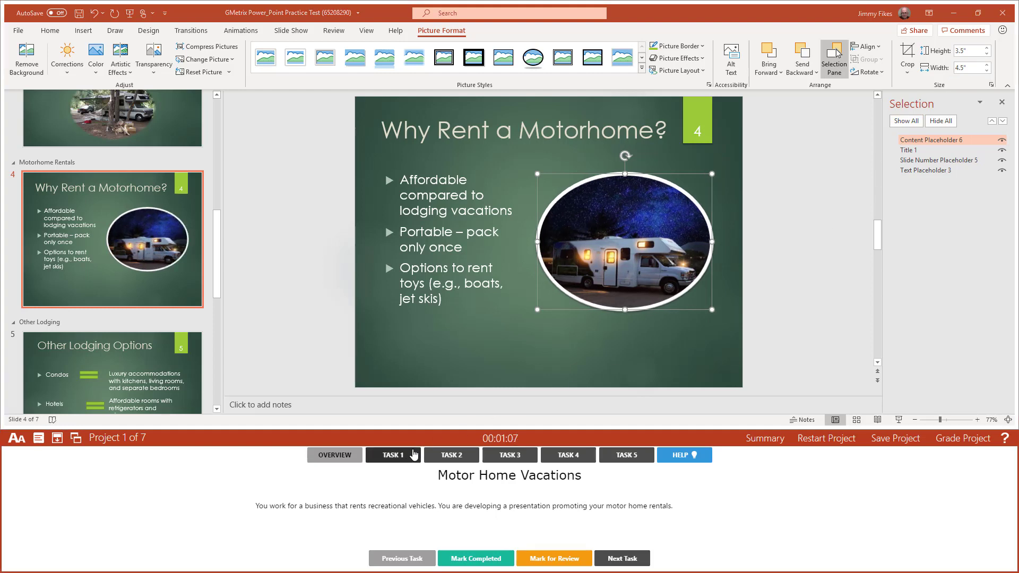
{"action": "left_click", "coordinate": [405, 456]}
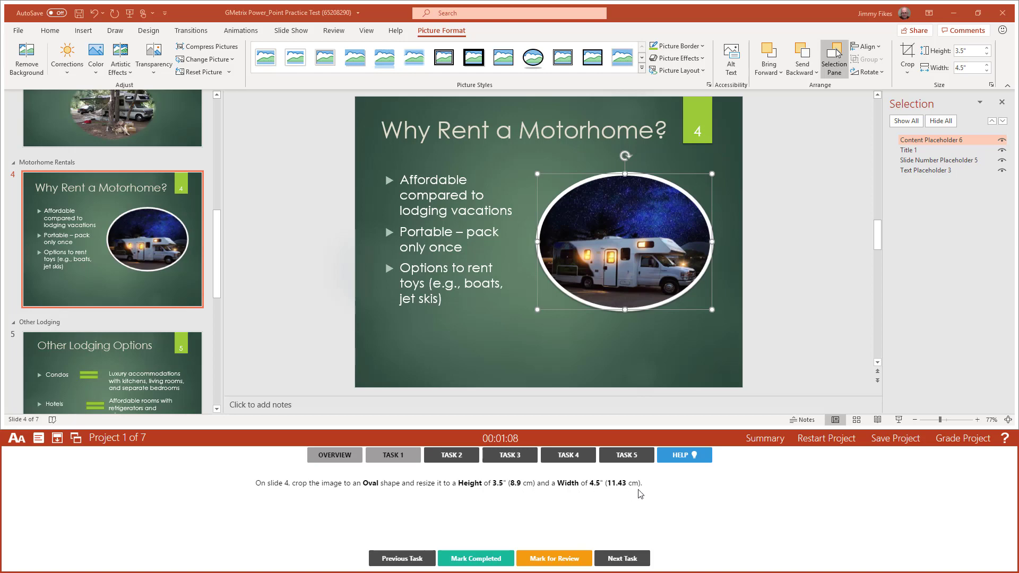
Step: Grade the project, then retry so Motorhome Vacations reopens unchanged
{"action": "left_click", "coordinate": [957, 438]}
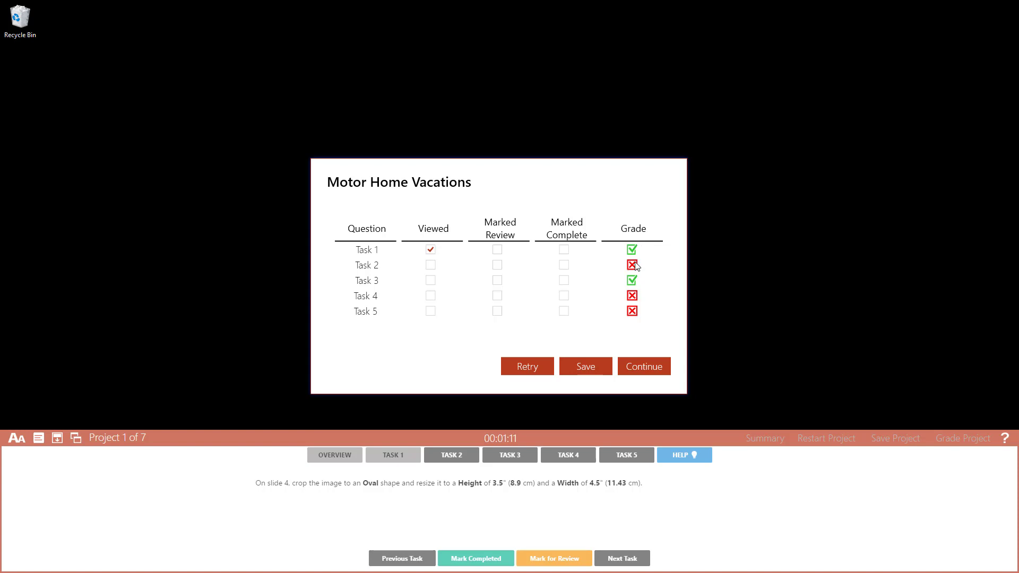
{"action": "left_click", "coordinate": [530, 367]}
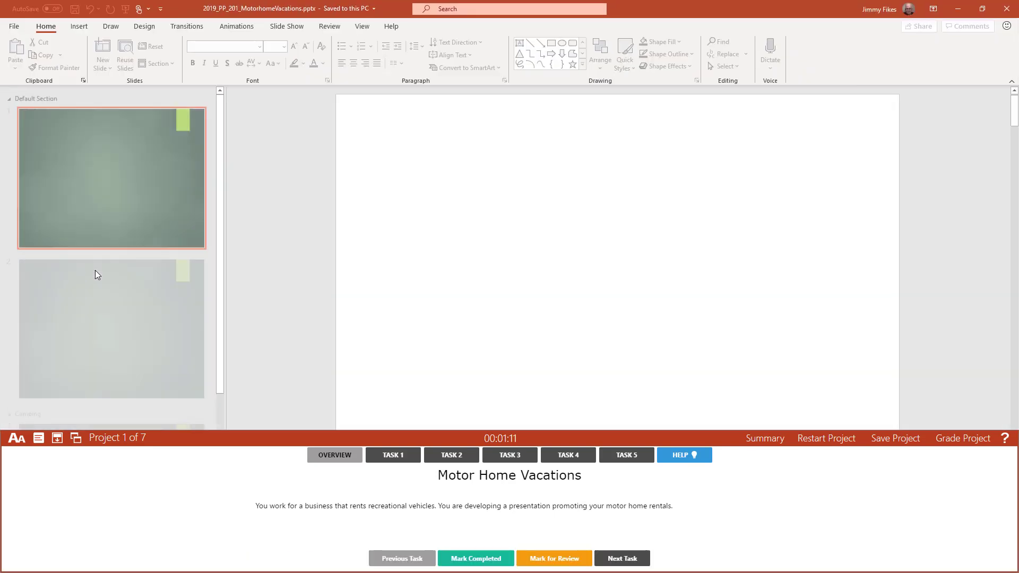
{"action": "scroll", "coordinate": [106, 291], "scroll_direction": "down", "scroll_amount": 3}
{"action": "scroll", "coordinate": [107, 307], "scroll_direction": "down", "scroll_amount": 2}
Step: Delete the motorhome picture from slide 4
{"action": "left_click", "coordinate": [110, 320]}
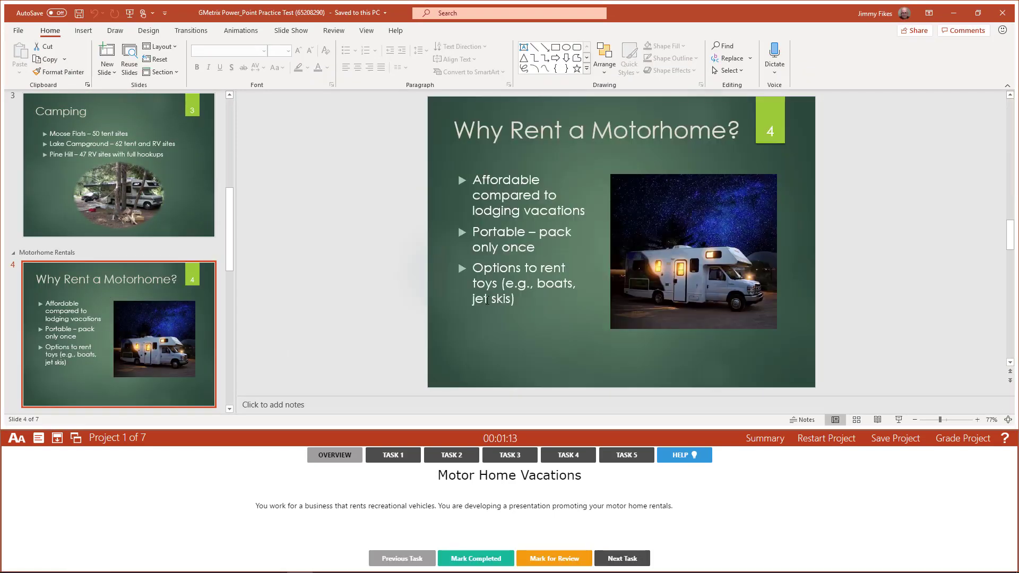
{"action": "left_click", "coordinate": [664, 254]}
{"action": "left_click", "coordinate": [517, 247]}
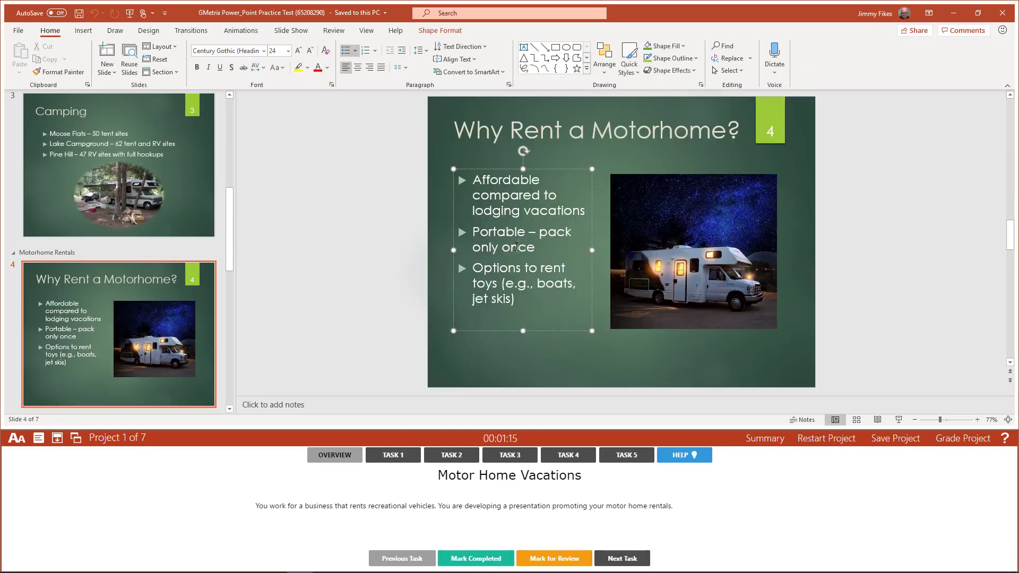
{"action": "left_click", "coordinate": [633, 254]}
{"action": "key", "text": "Delete"}
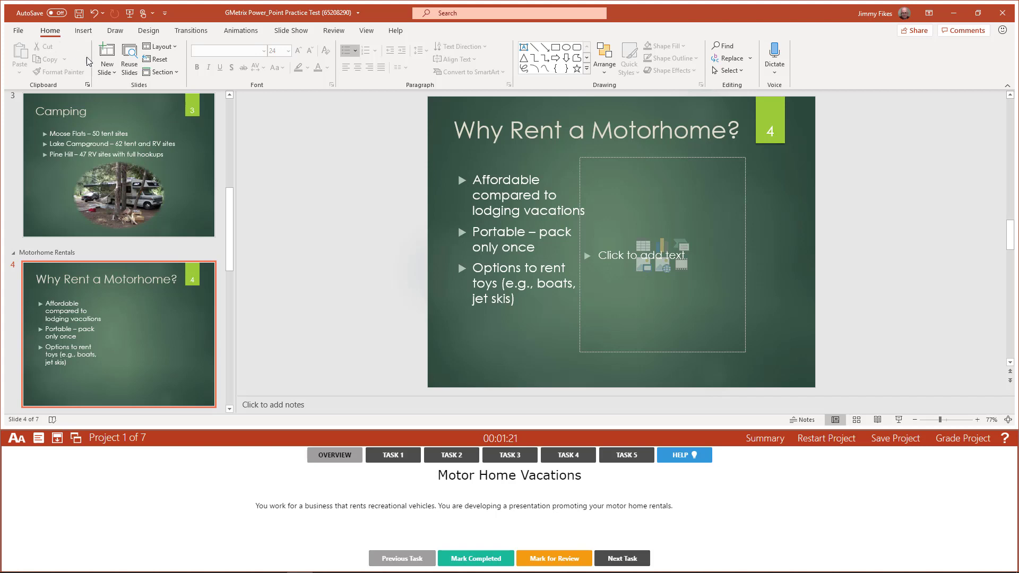
Step: Delete the empty Content Placeholder 2 using the Selection Pane
{"action": "left_click", "coordinate": [743, 73]}
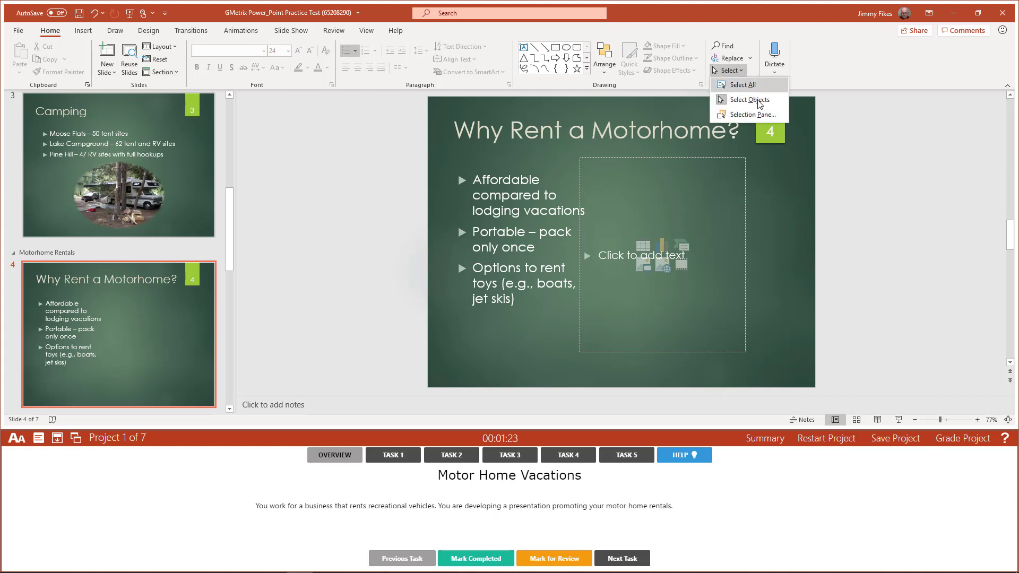
{"action": "left_click", "coordinate": [753, 114]}
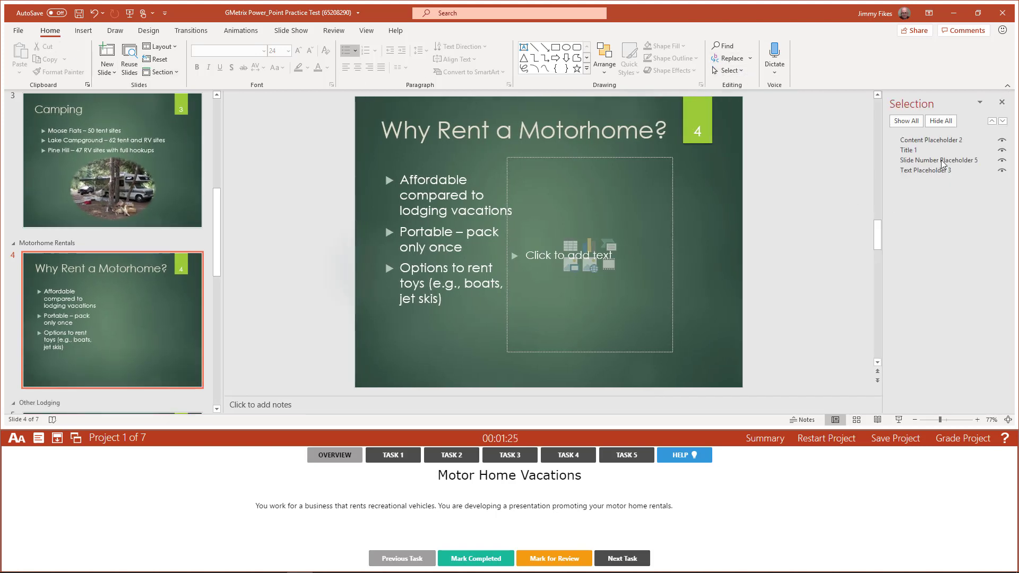
{"action": "left_click", "coordinate": [937, 143]}
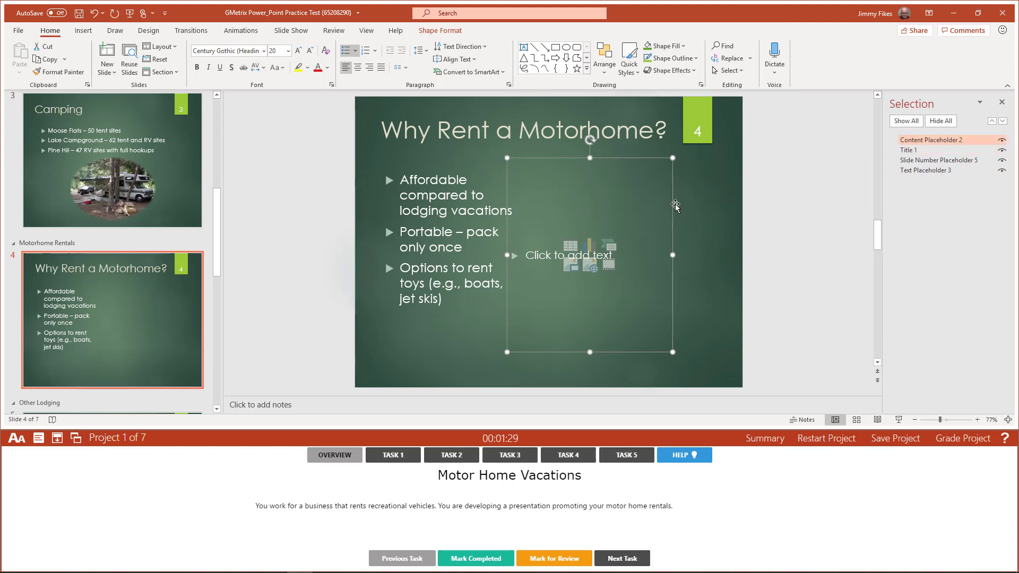
{"action": "key", "text": "Delete"}
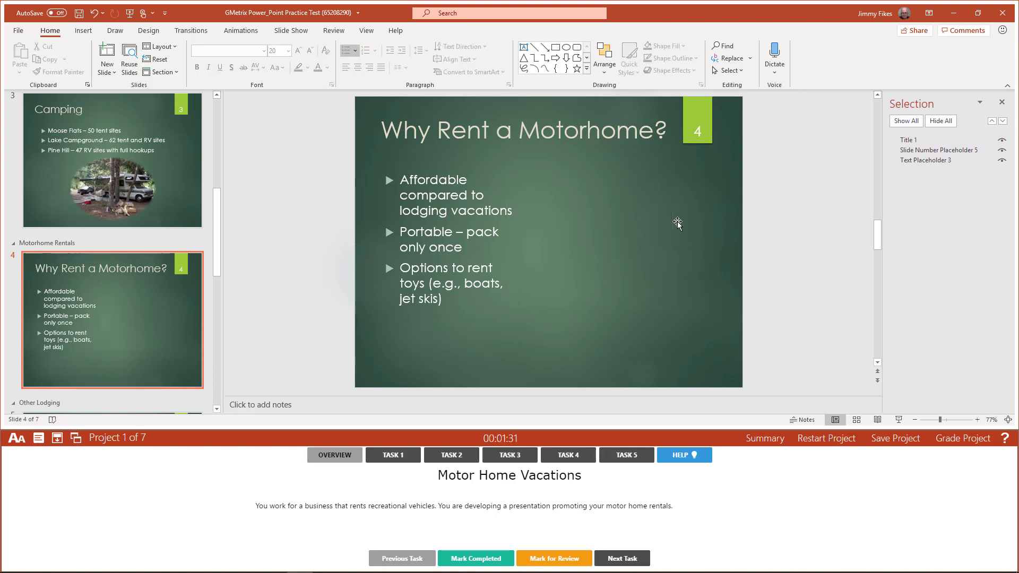
Step: Insert Picture1.jpg from the Pictures folder and move it right of the bullets
{"action": "left_click", "coordinate": [83, 31]}
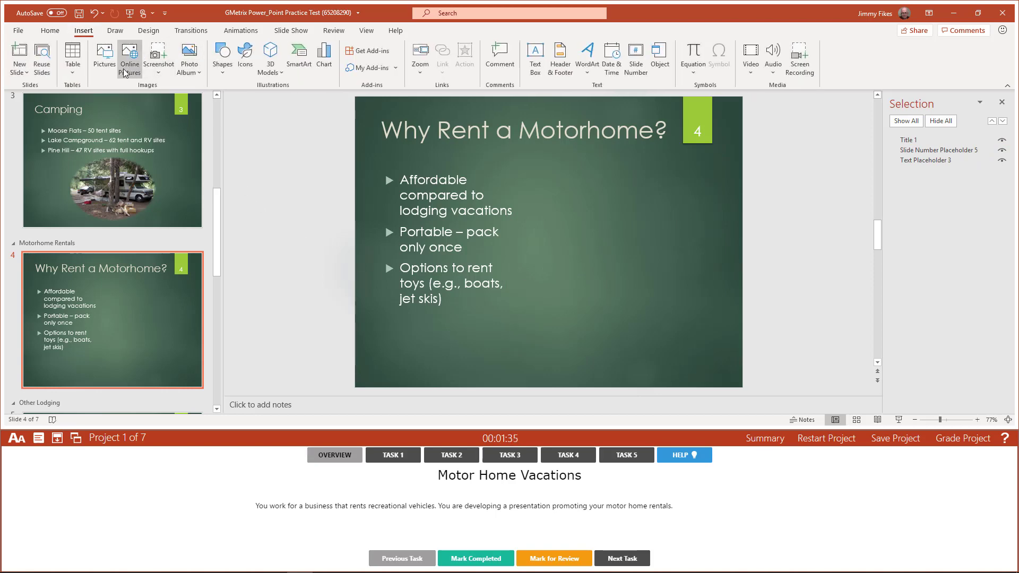
{"action": "left_click", "coordinate": [106, 64]}
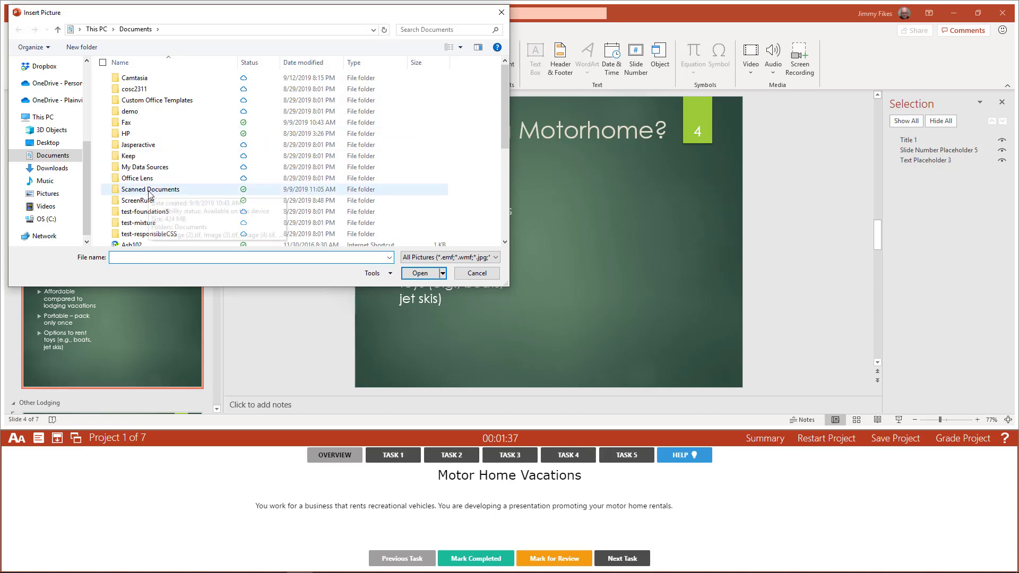
{"action": "left_click", "coordinate": [46, 194]}
{"action": "left_click", "coordinate": [143, 112]}
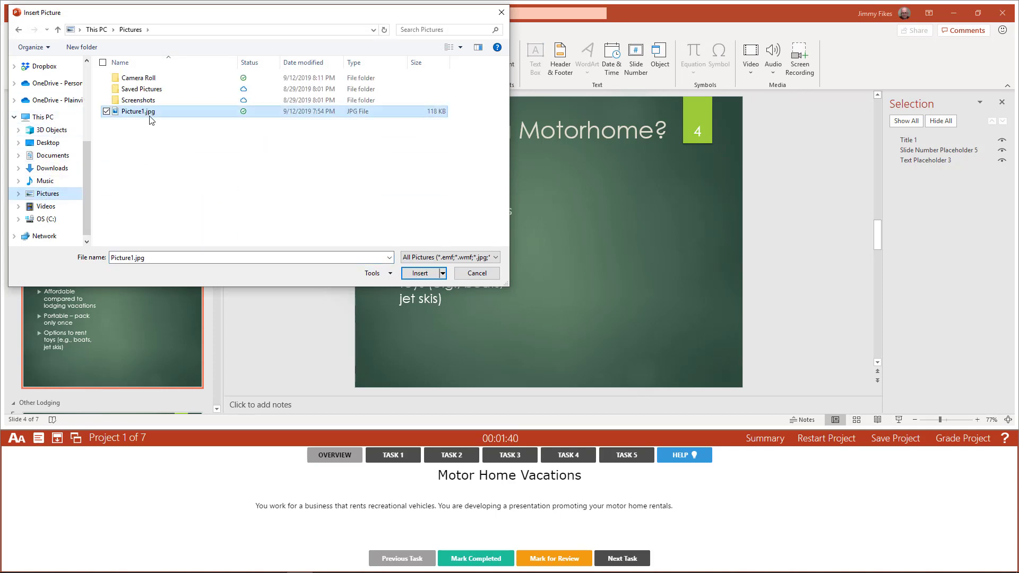
{"action": "left_click", "coordinate": [421, 273]}
{"action": "left_click_drag", "start_coordinate": [601, 272], "coordinate": [673, 300]}
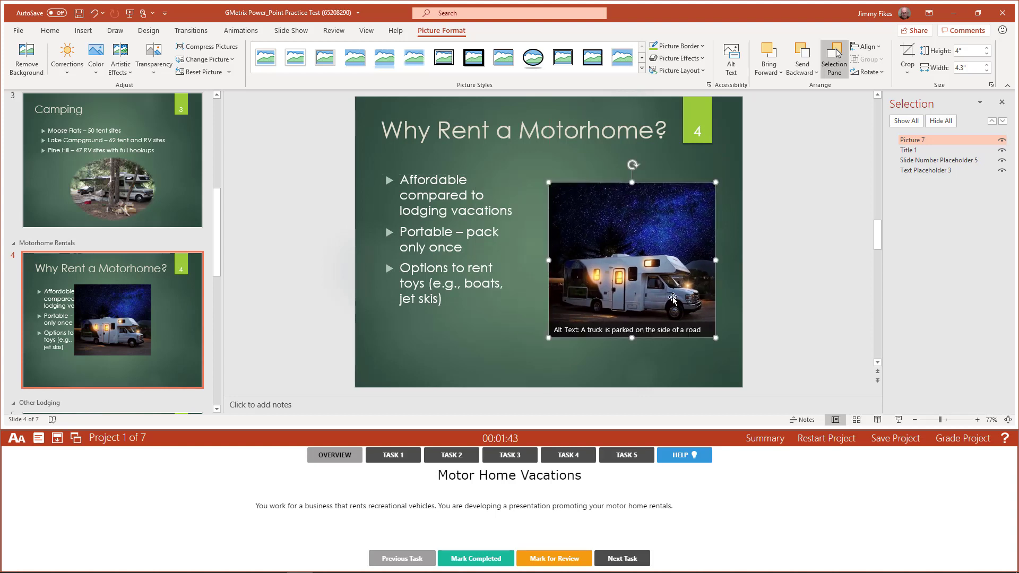
Step: Crop the inserted photo to an oval and reselect it for resizing
{"action": "left_click", "coordinate": [908, 70]}
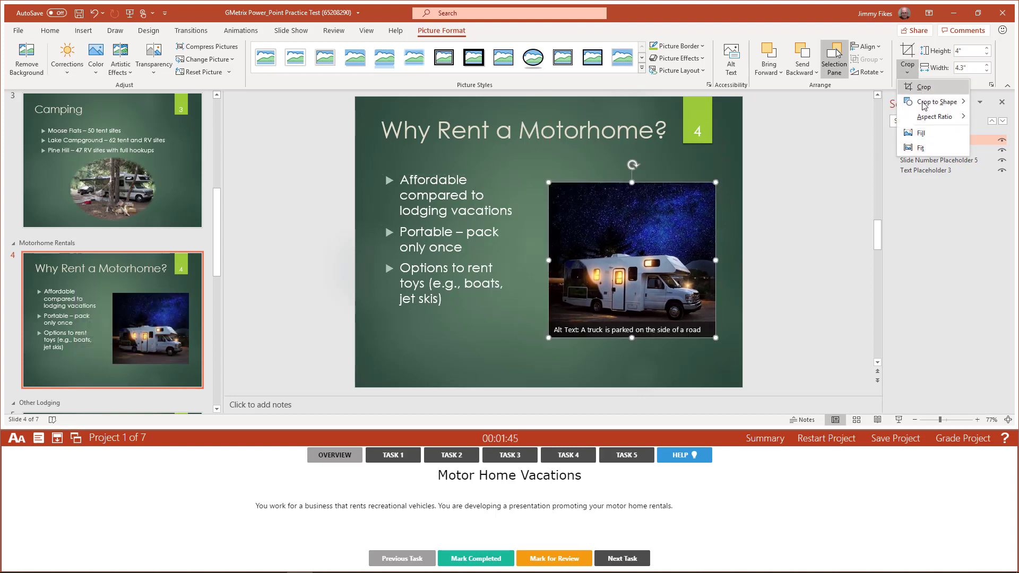
{"action": "mouse_move", "coordinate": [937, 102]}
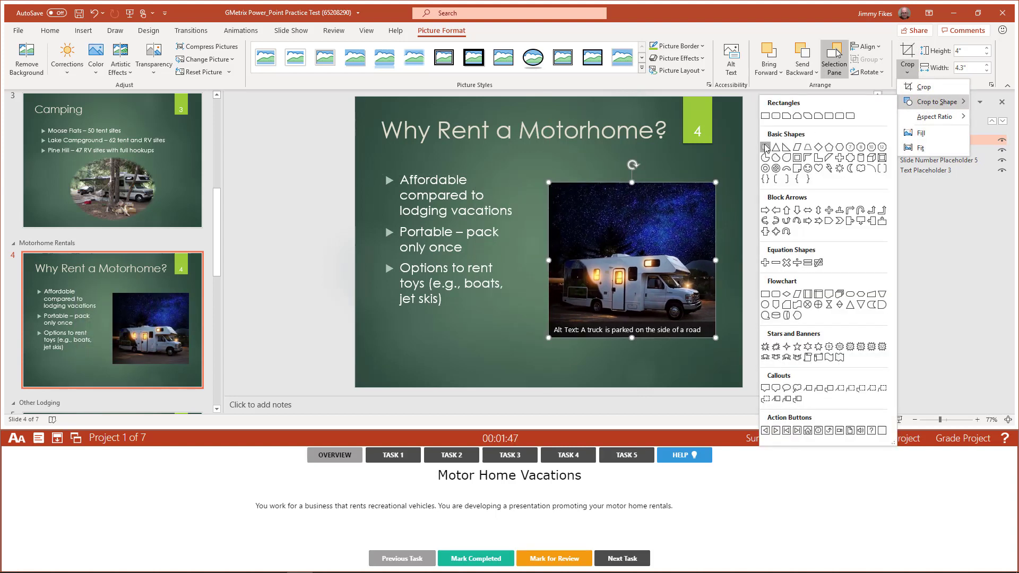
{"action": "left_click", "coordinate": [766, 147]}
{"action": "left_click", "coordinate": [580, 169]}
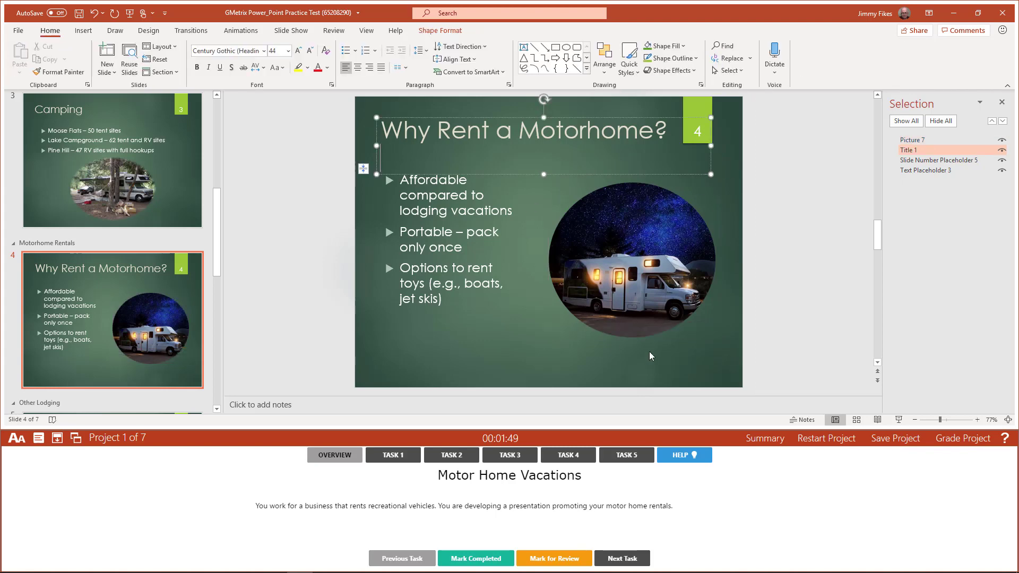
{"action": "left_click", "coordinate": [665, 299]}
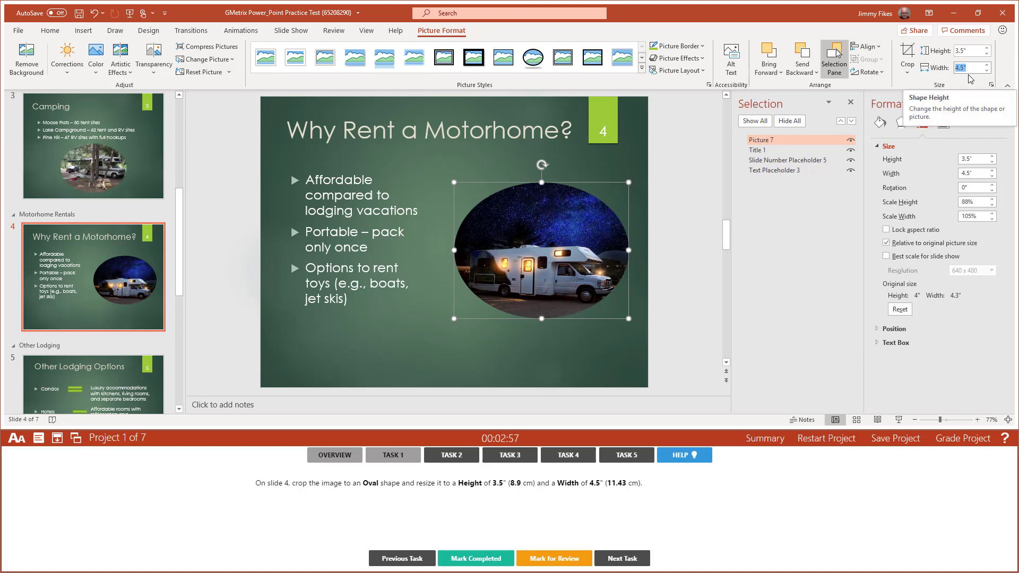
Step: Reselect the oval picture, reread the task text, and submit the project for grading
{"action": "left_click", "coordinate": [415, 239]}
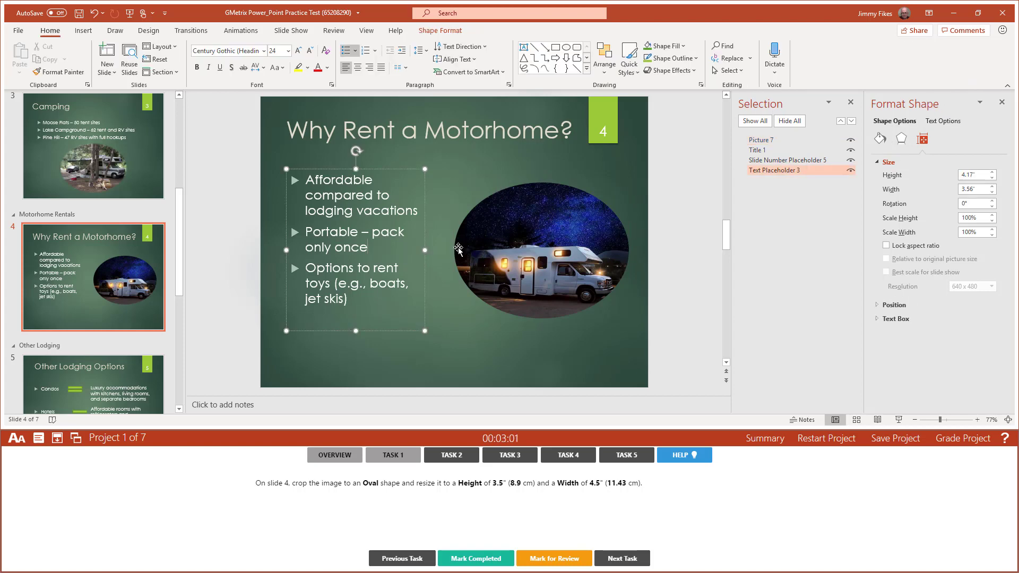
{"action": "left_click", "coordinate": [459, 248]}
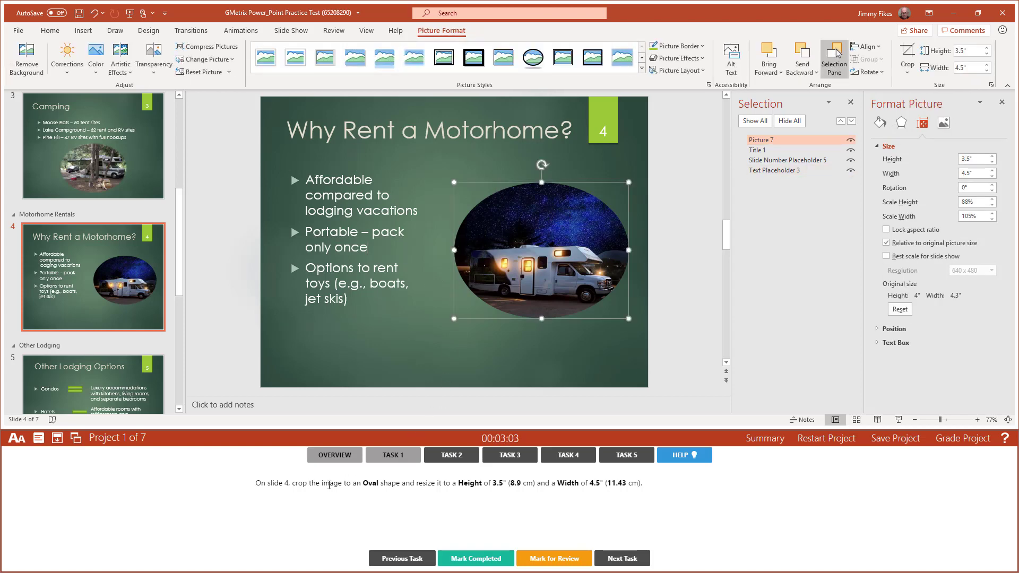
{"action": "left_click_drag", "start_coordinate": [301, 483], "coordinate": [662, 491]}
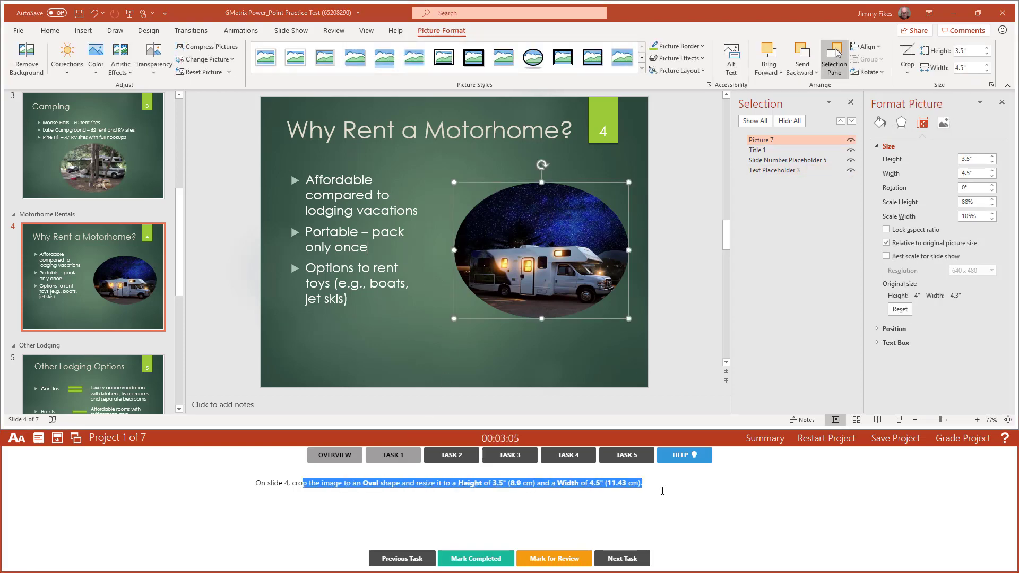
{"action": "left_click", "coordinate": [962, 440]}
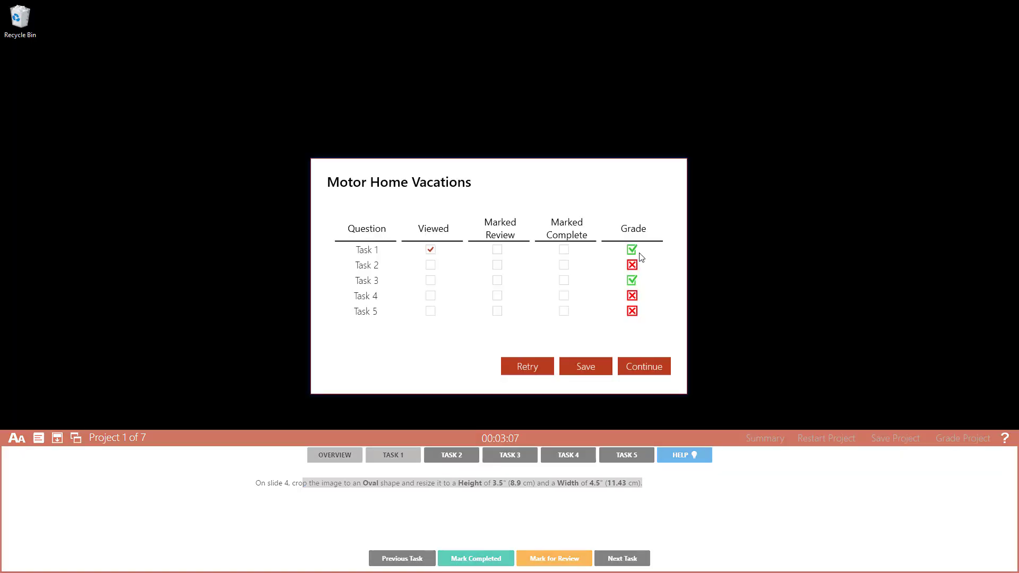